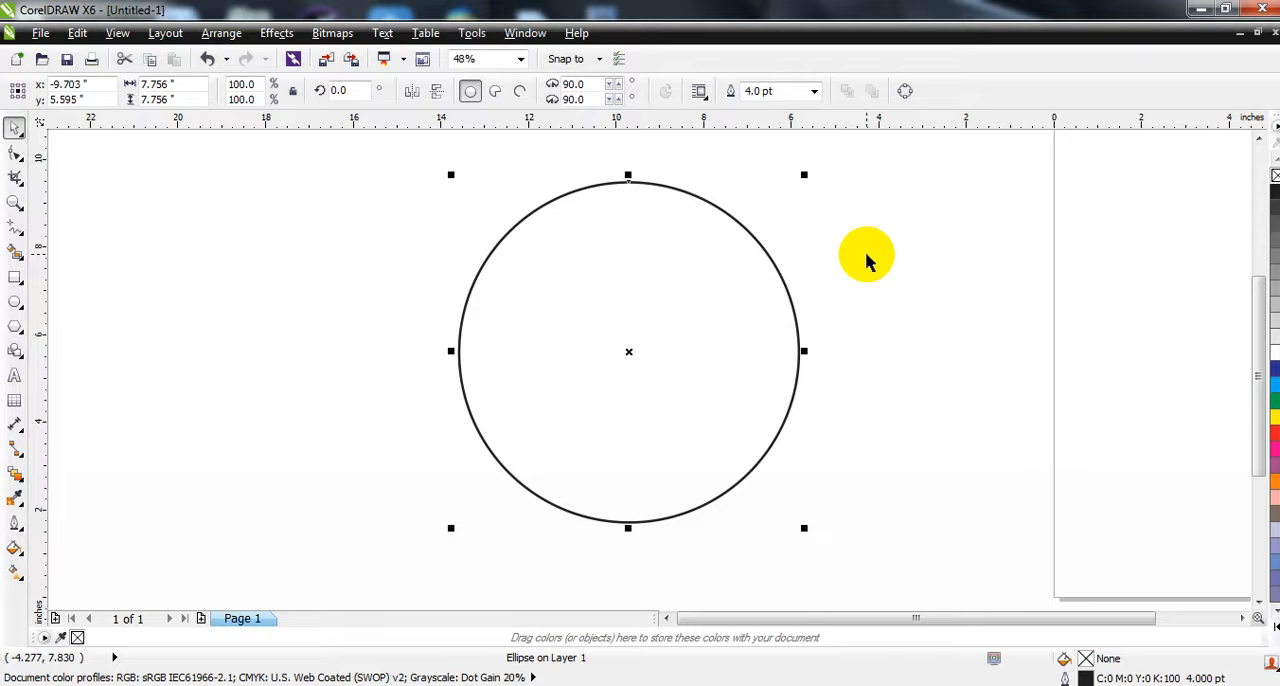
- Add an inside contour to the circle with 6 steps at an offset of about 0.476 inches
left_click(16, 477)
left_click(80, 494)
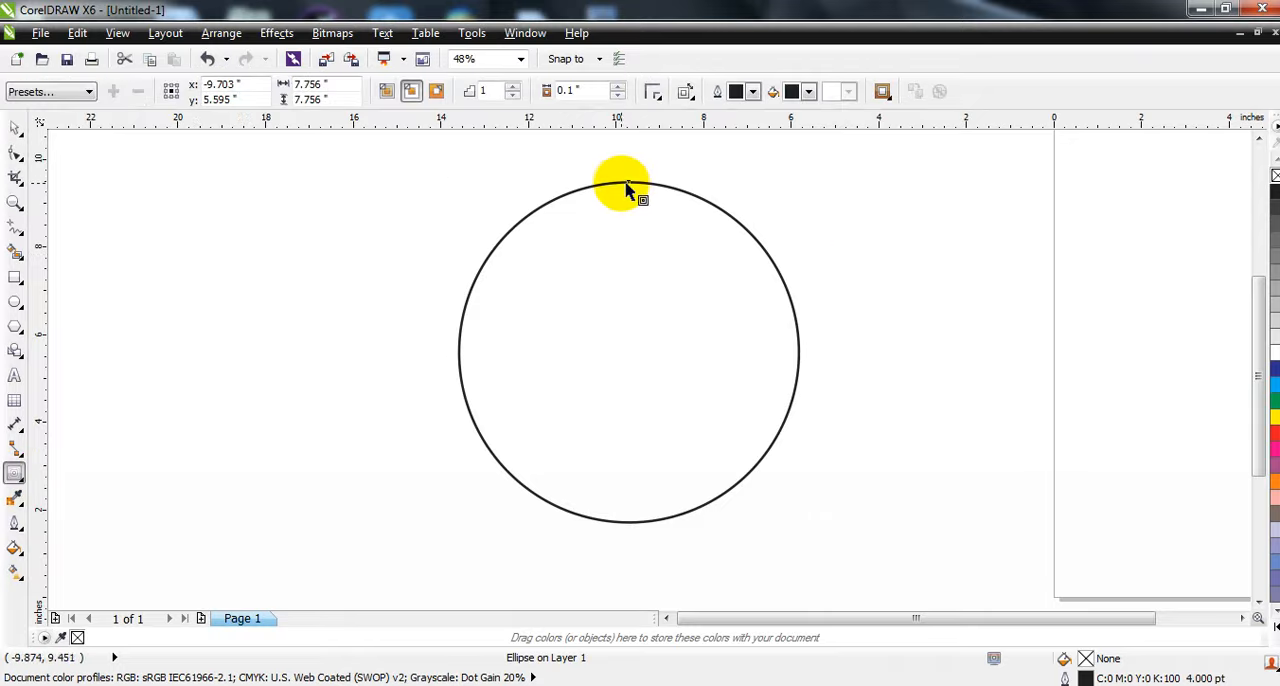
left_click_drag(625, 185, 628, 286)
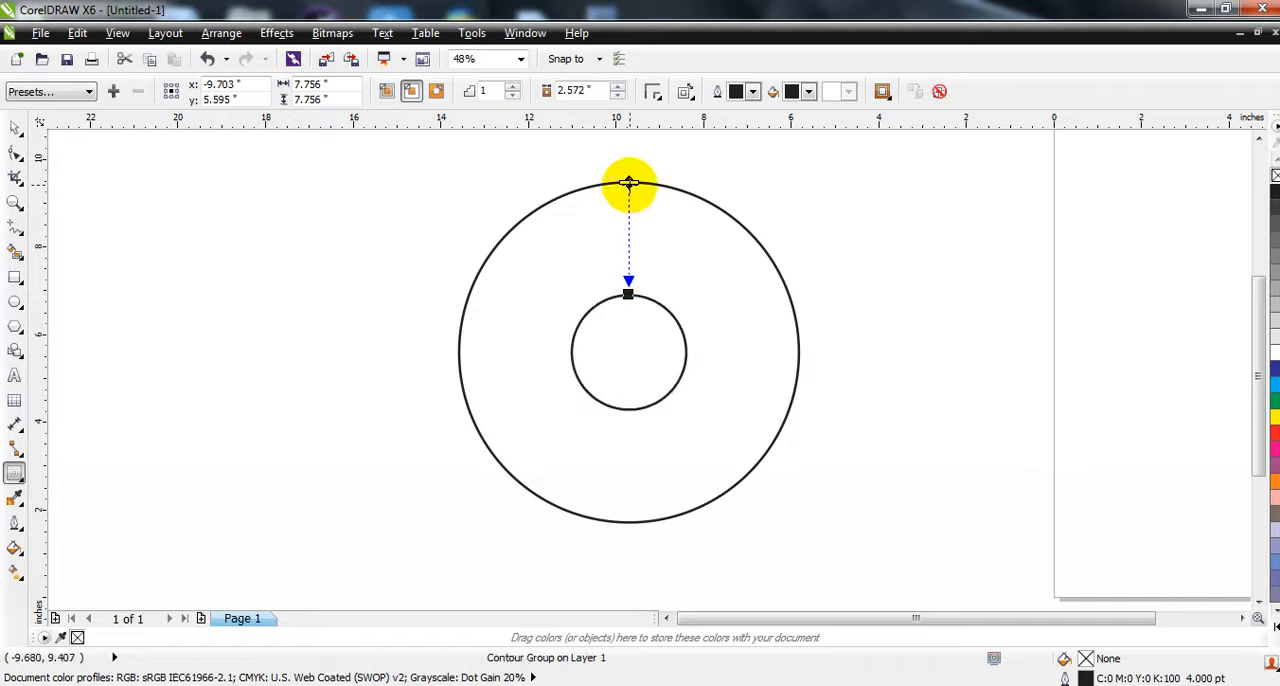
left_click_drag(628, 212, 628, 209)
left_click_drag(631, 296, 627, 300)
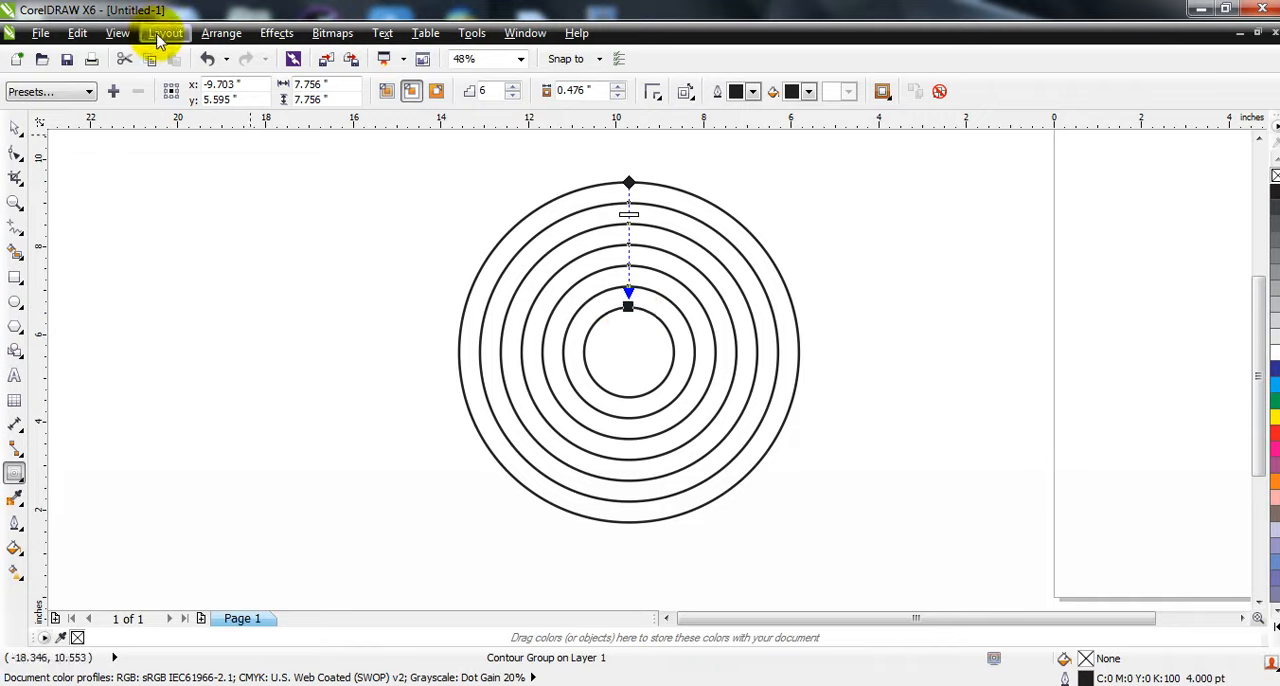
- Break the contour group of concentric circles apart
left_click(213, 38)
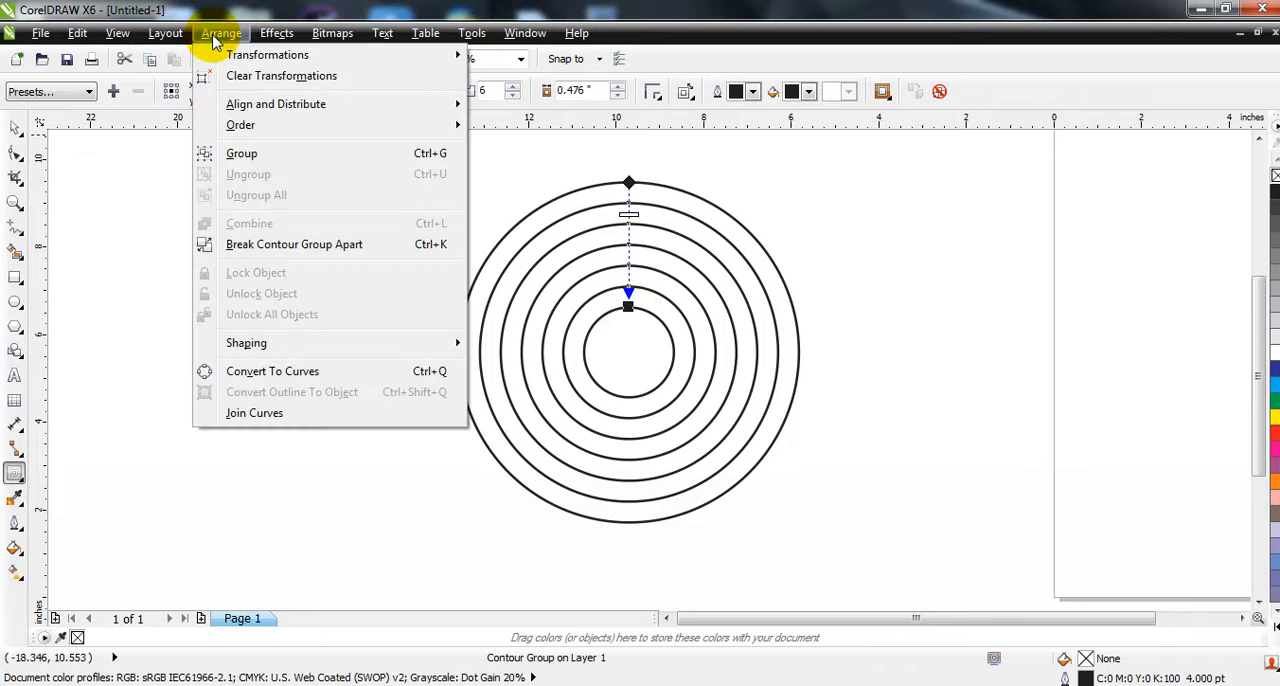
left_click(268, 372)
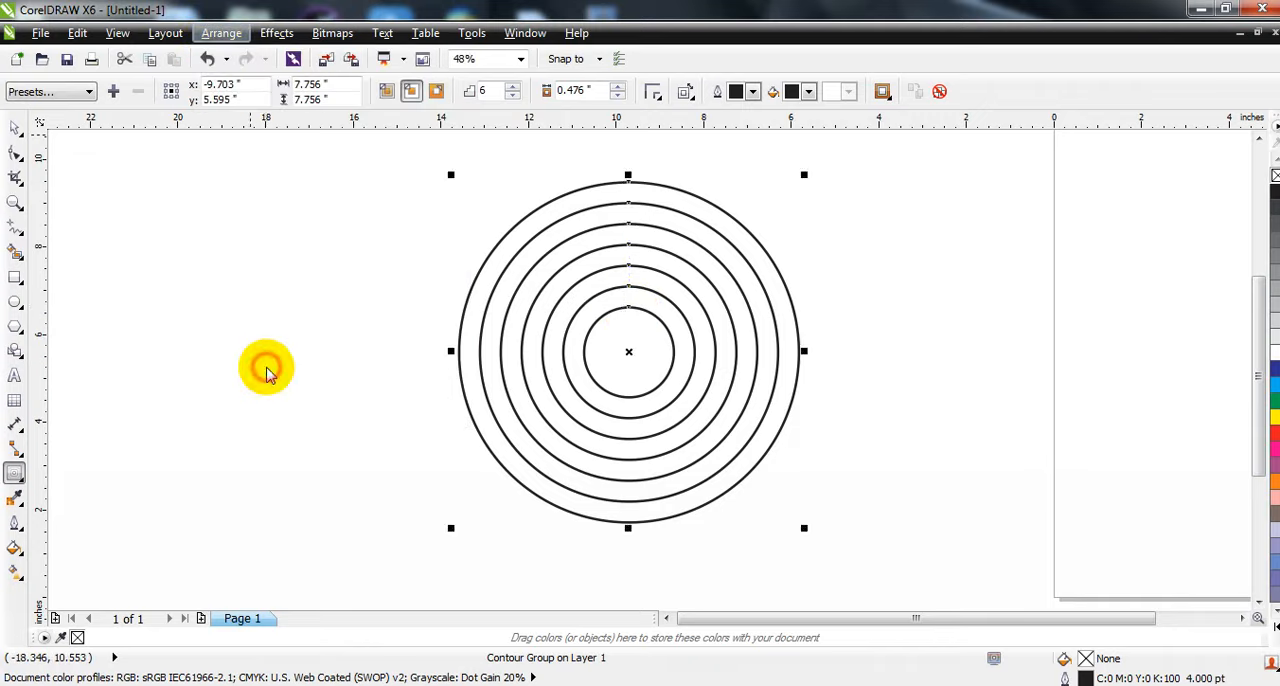
left_click(14, 130)
left_click(208, 264)
left_click(712, 280)
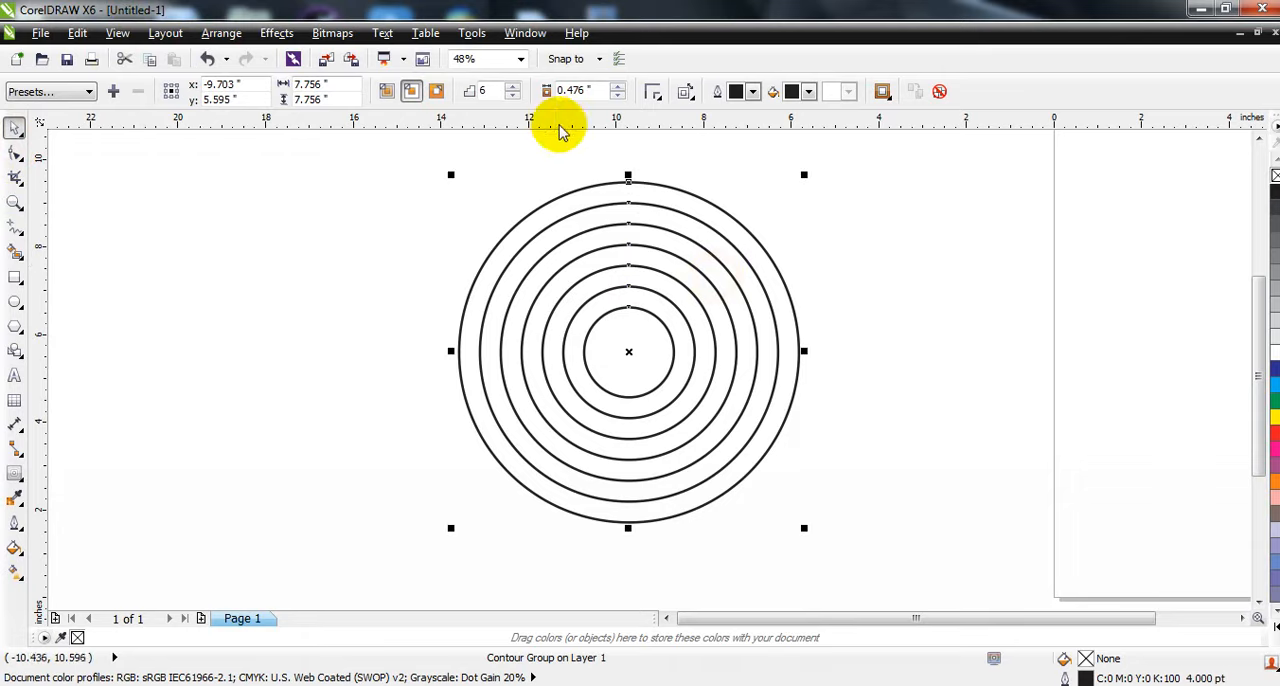
left_click(332, 33)
mouse_move(221, 33)
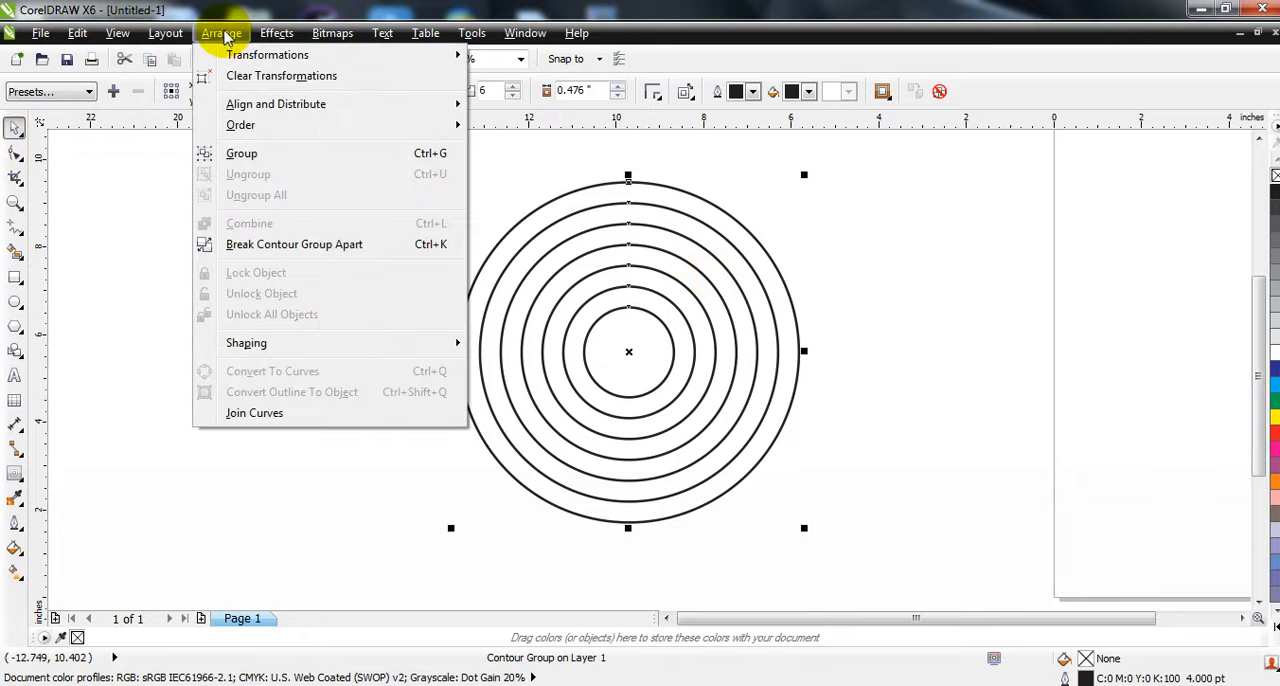
left_click(275, 252)
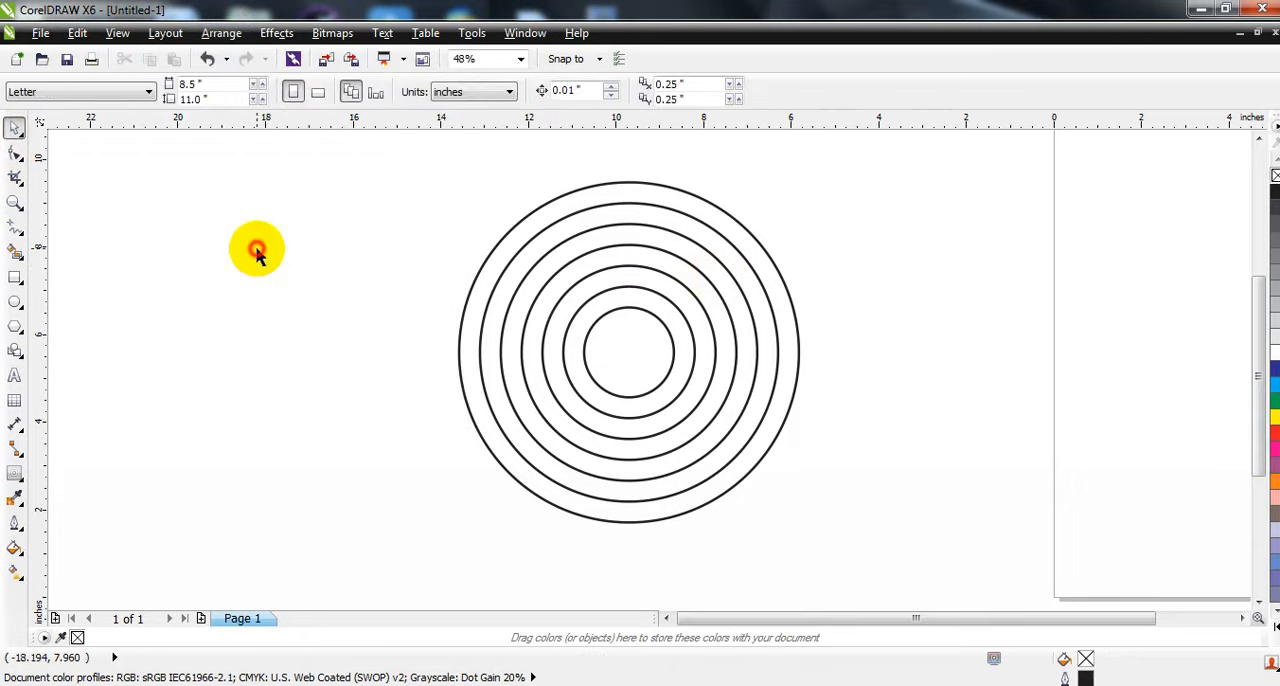
- Ungroup the inner contour circles into separate objects
left_click(652, 250)
left_click(467, 95)
left_click(434, 217)
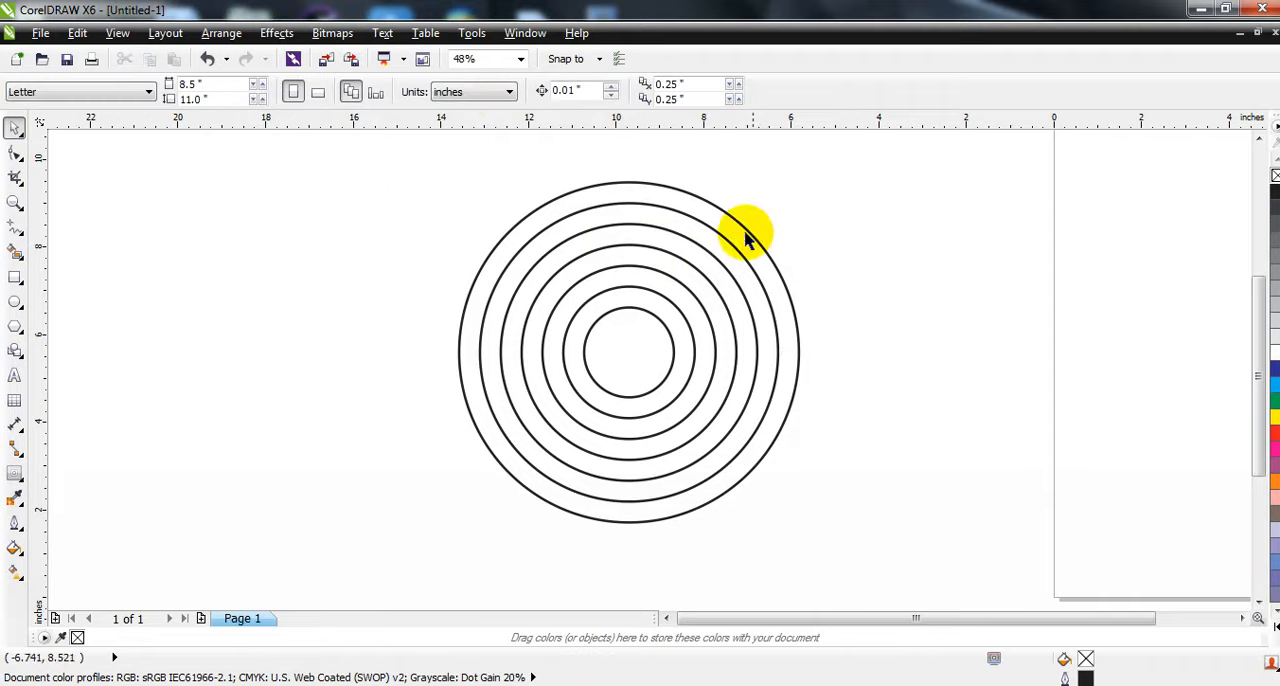
- Combine the two outermost circles into a ring and fill it with black
left_click_drag(727, 245, 743, 229)
key("ctrl+z")
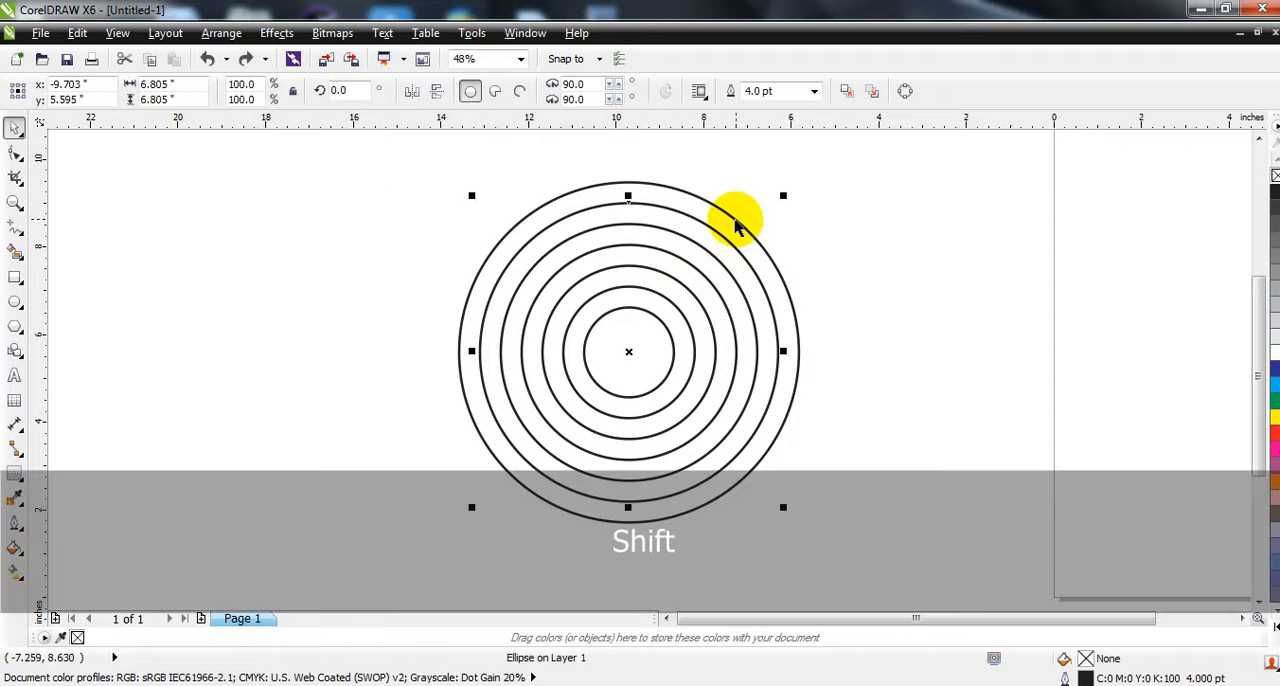
left_click(720, 214, "shift")
left_click(474, 94)
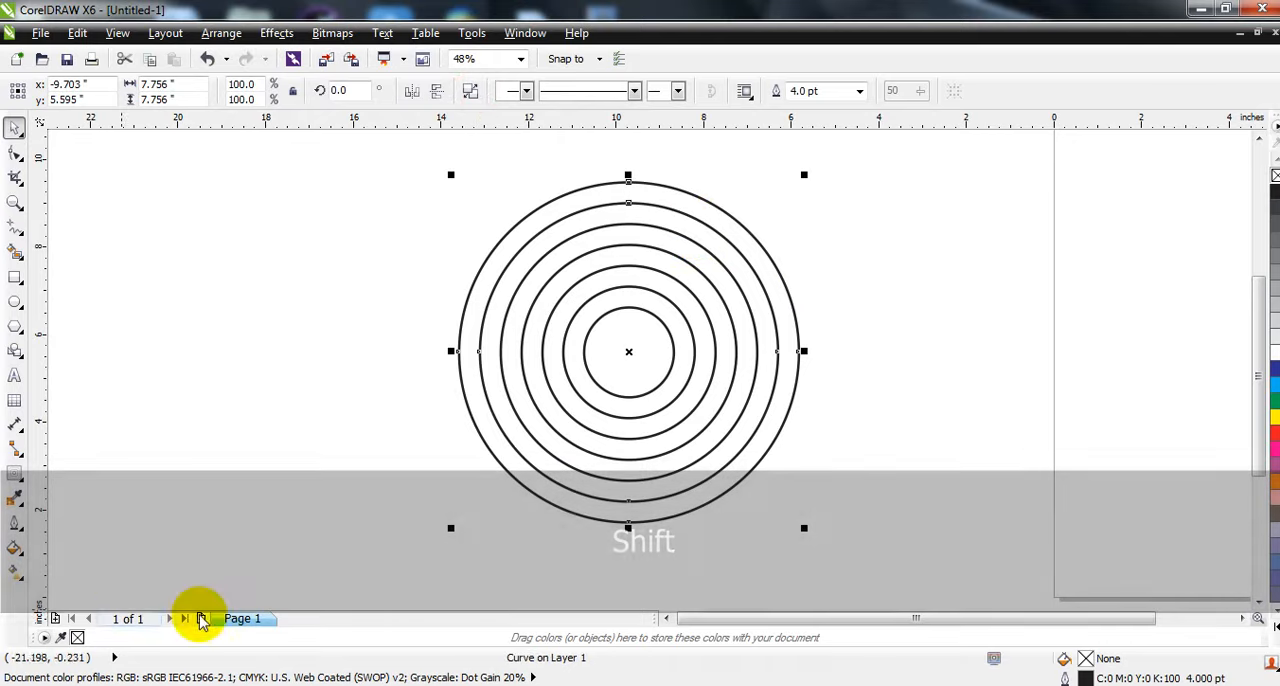
left_click(1273, 190)
left_click(1098, 253)
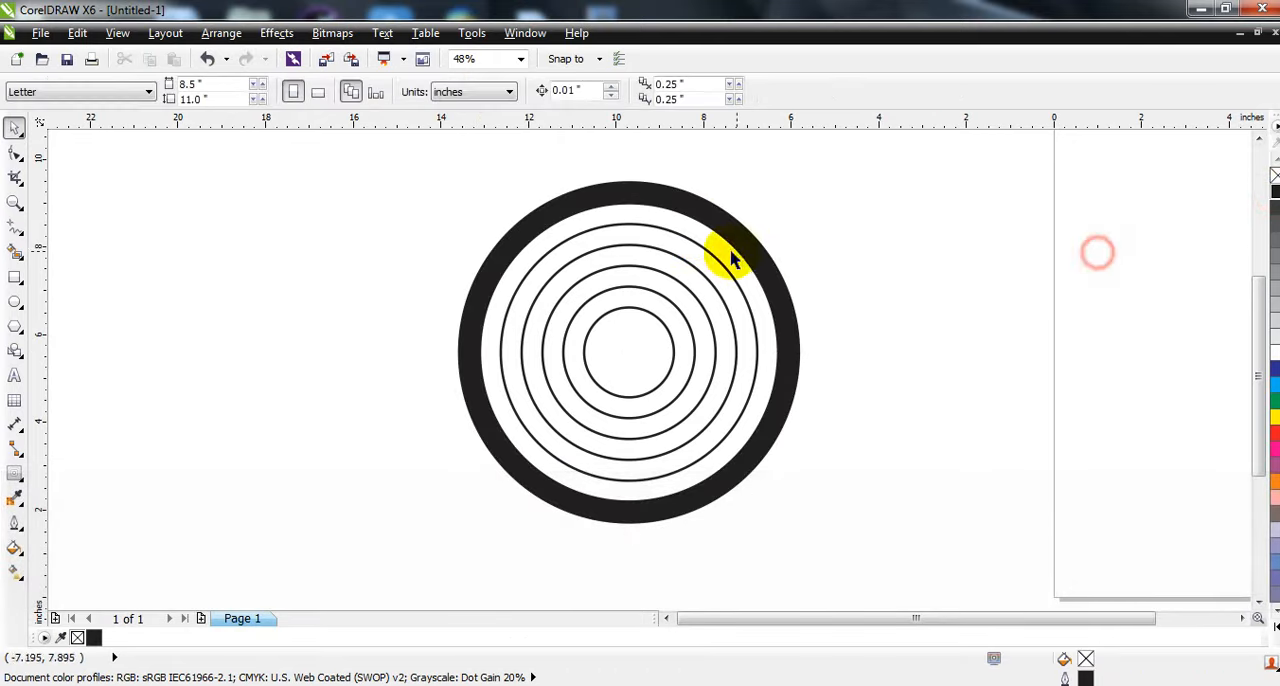
- Combine the third and fourth circles from the outside into a second ring and fill it with black
left_click(693, 268)
left_click(703, 252, "shift")
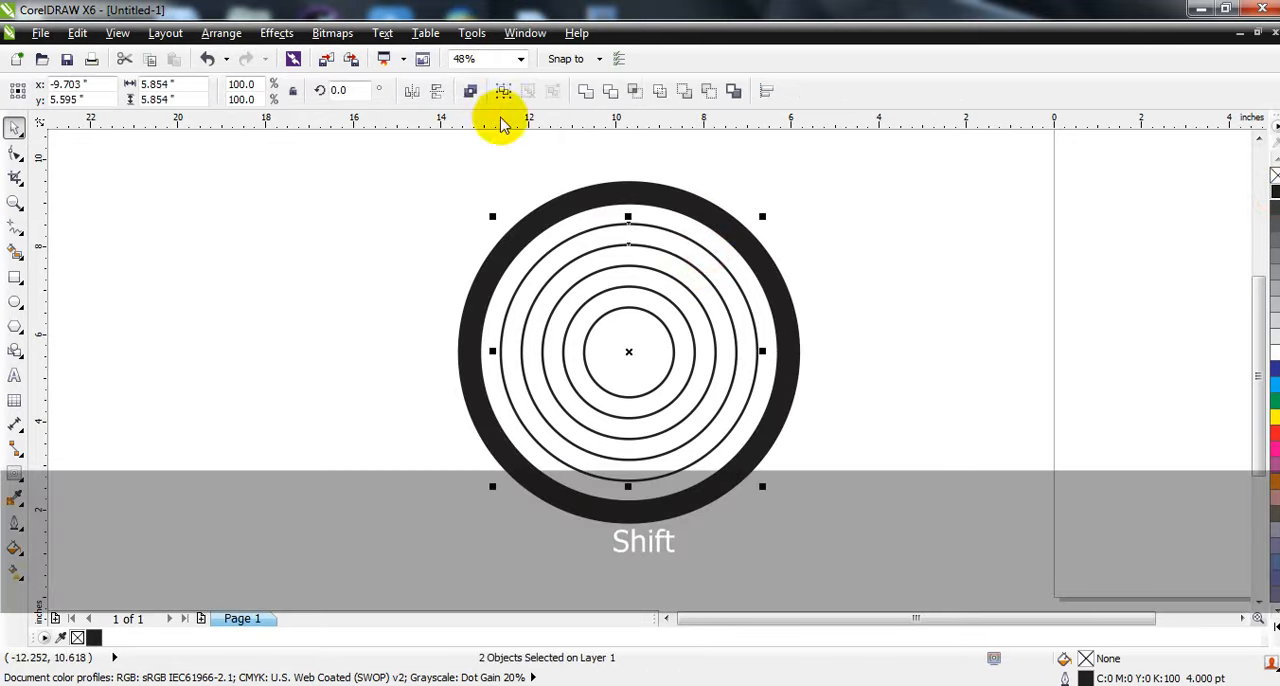
left_click(474, 94)
left_click(1273, 190)
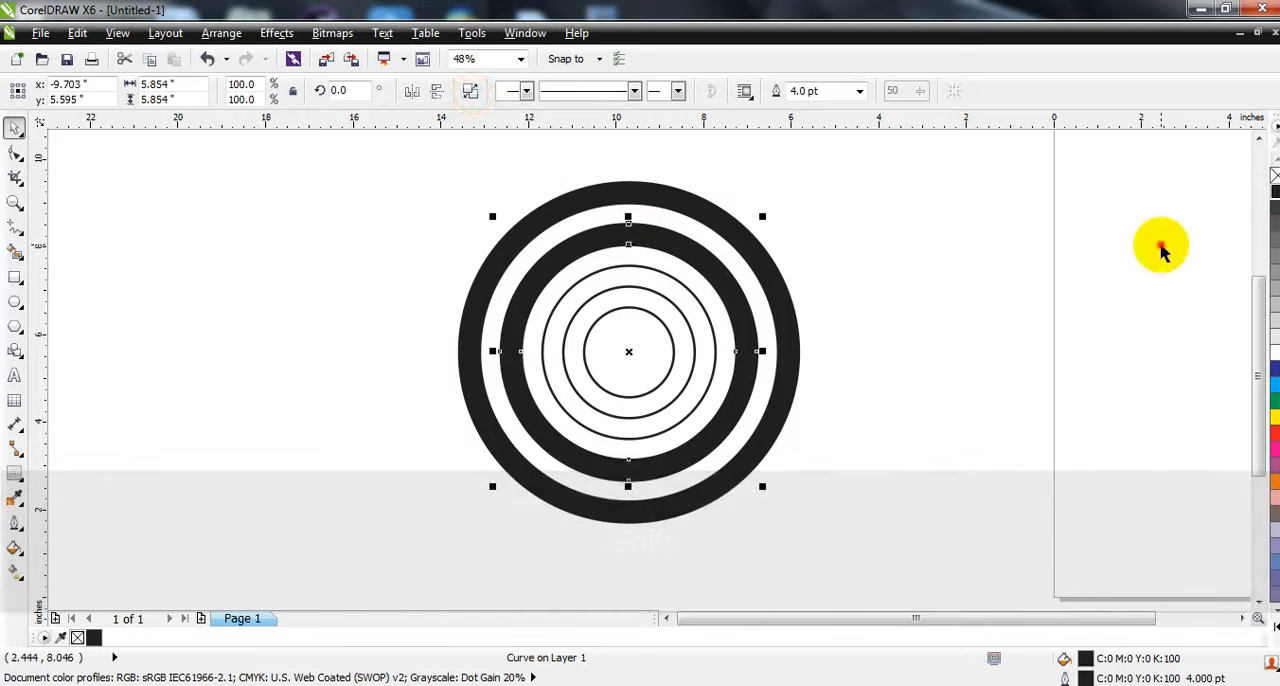
left_click(1157, 249)
- Delete the three remaining thin circles inside the inner black ring
left_click(652, 287)
key("Delete")
left_click(663, 294)
key("Delete")
left_click(666, 323)
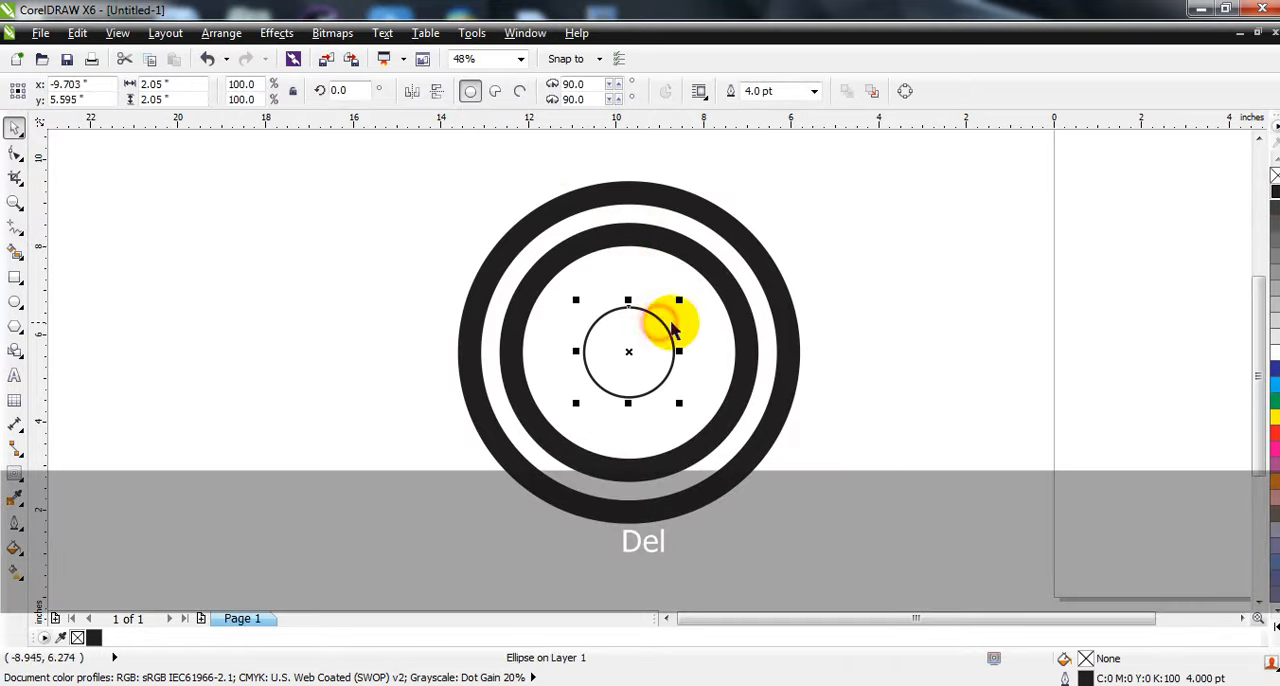
key("Delete")
- Weld the inner and outer black rings into one object
left_click(583, 263)
left_click(594, 192, "shift")
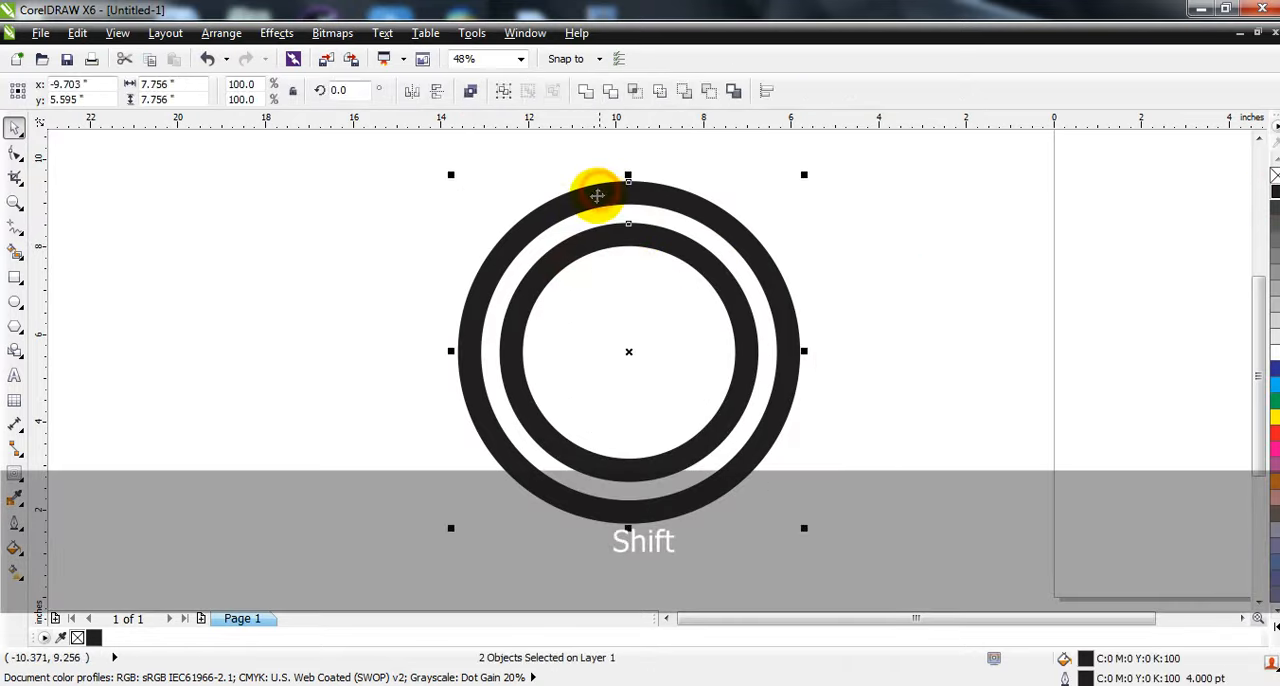
left_click(580, 93)
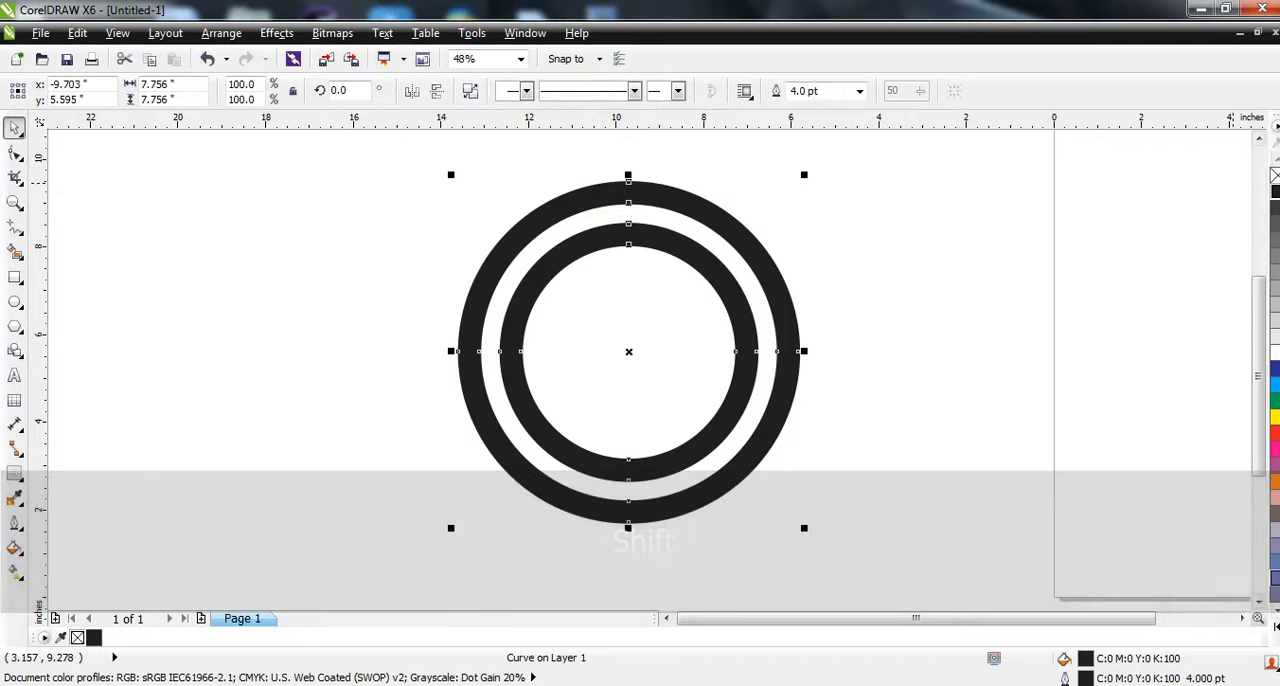
- Fill the welded rings with the C100 M100 Y100 K100 black and remove their outline
left_click(1262, 608)
left_click(1271, 175)
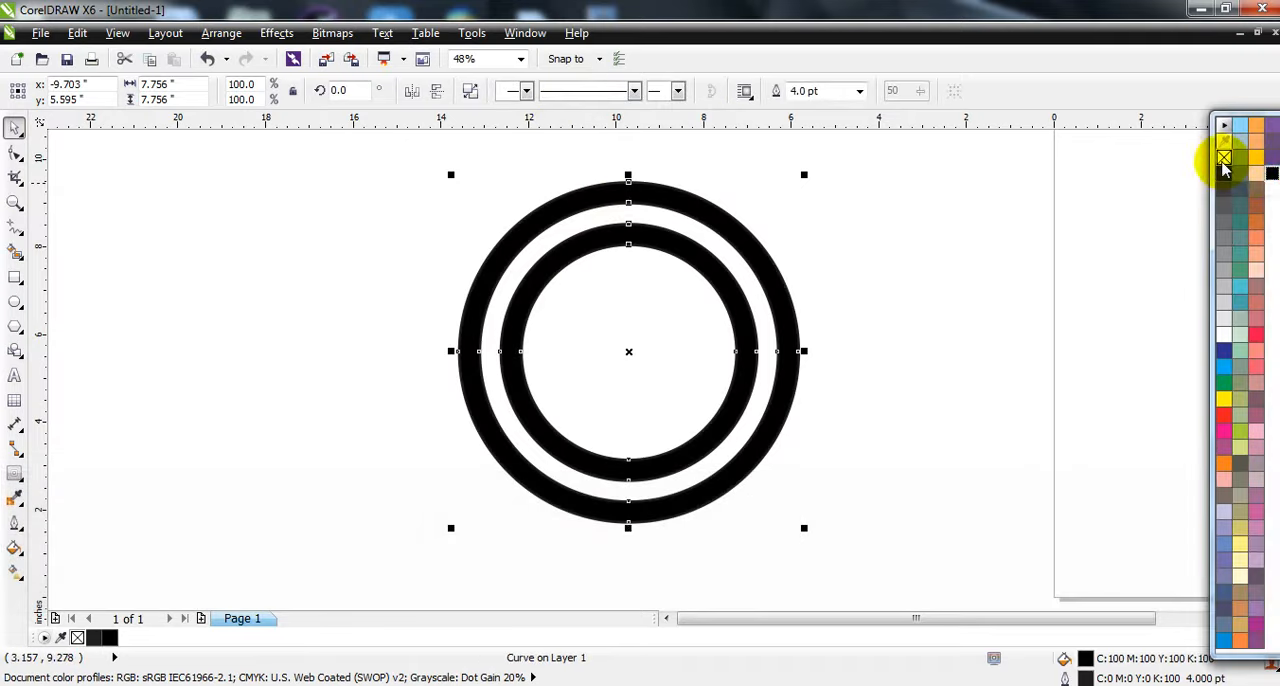
left_click(938, 283)
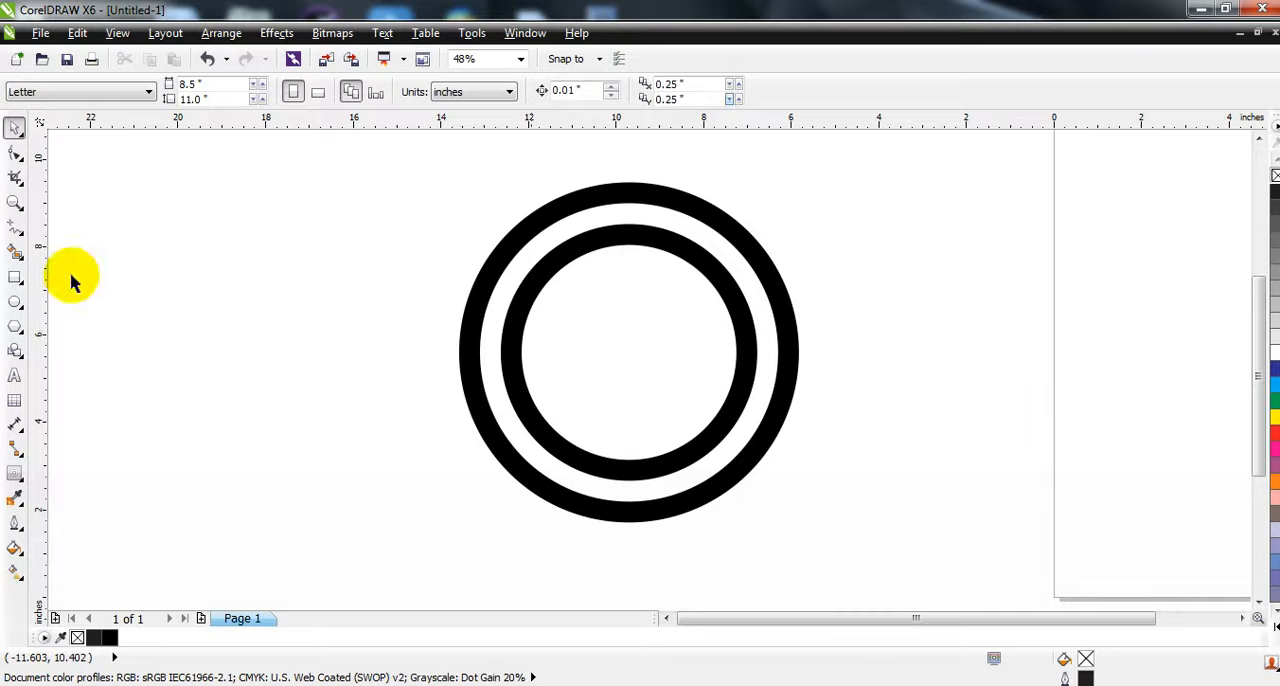
- Draw a straight vertical line about 8.95 inches long with a 4 pt outline through the middle of the rings
left_click(15, 227)
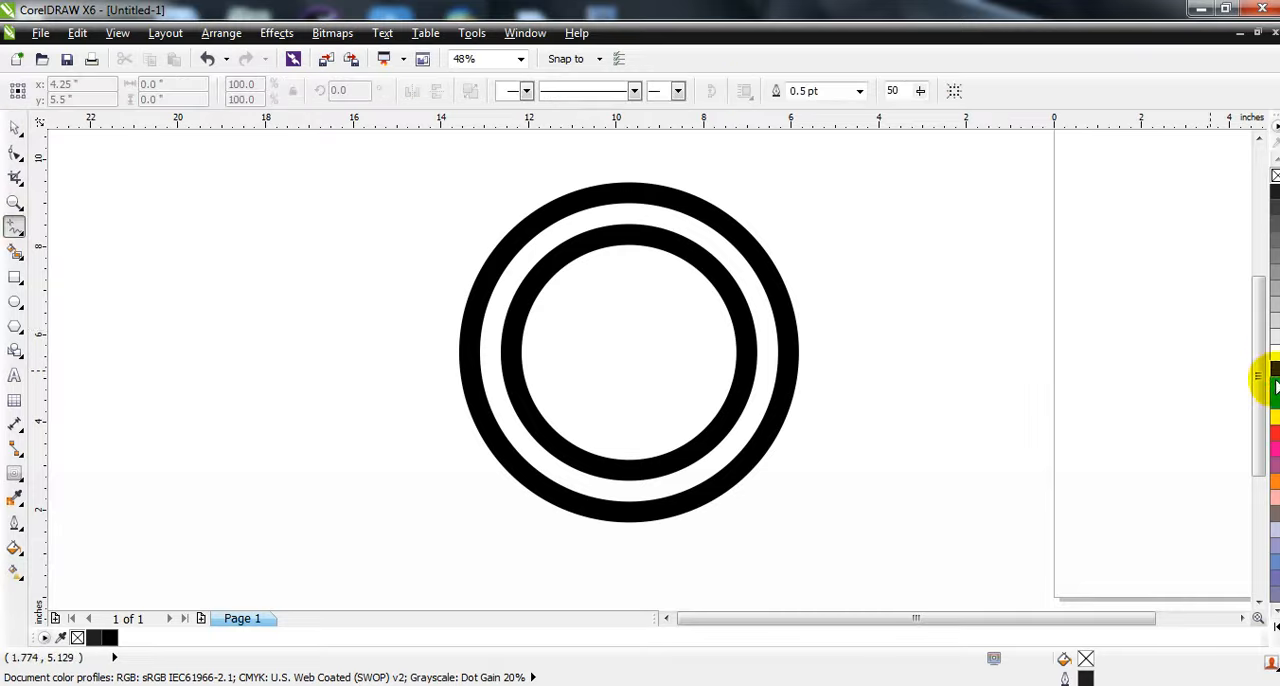
right_click(1274, 432)
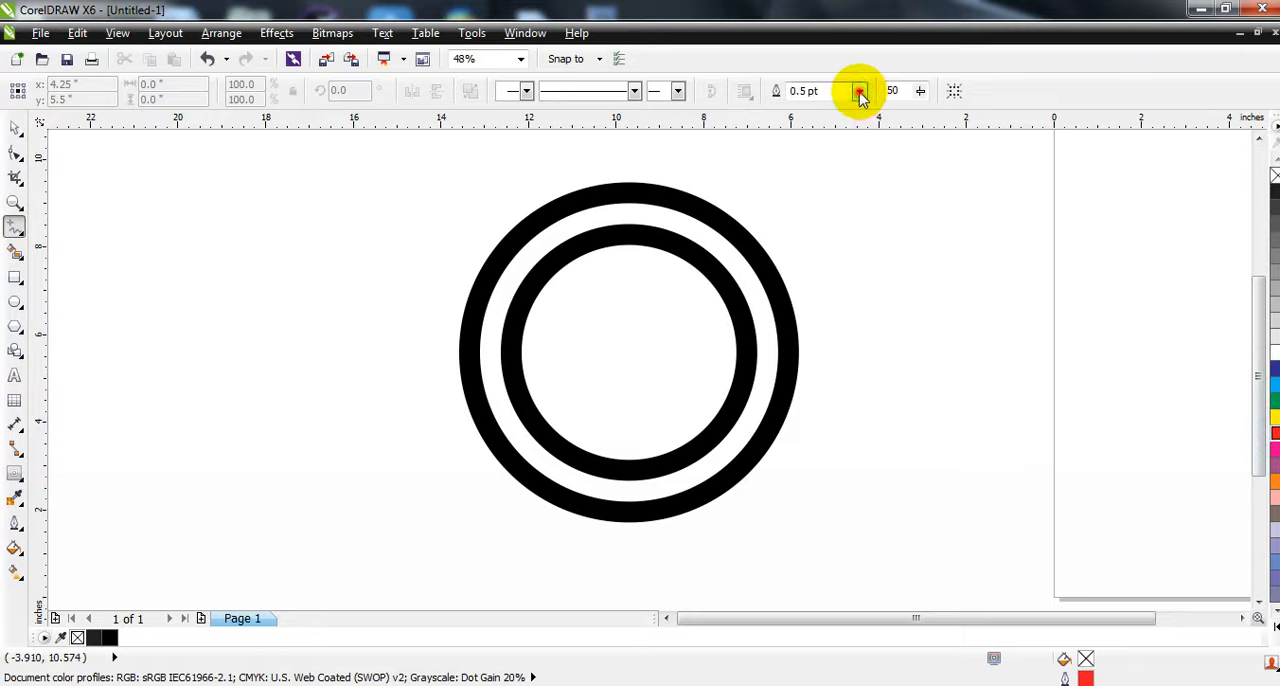
left_click(860, 91)
left_click(816, 208)
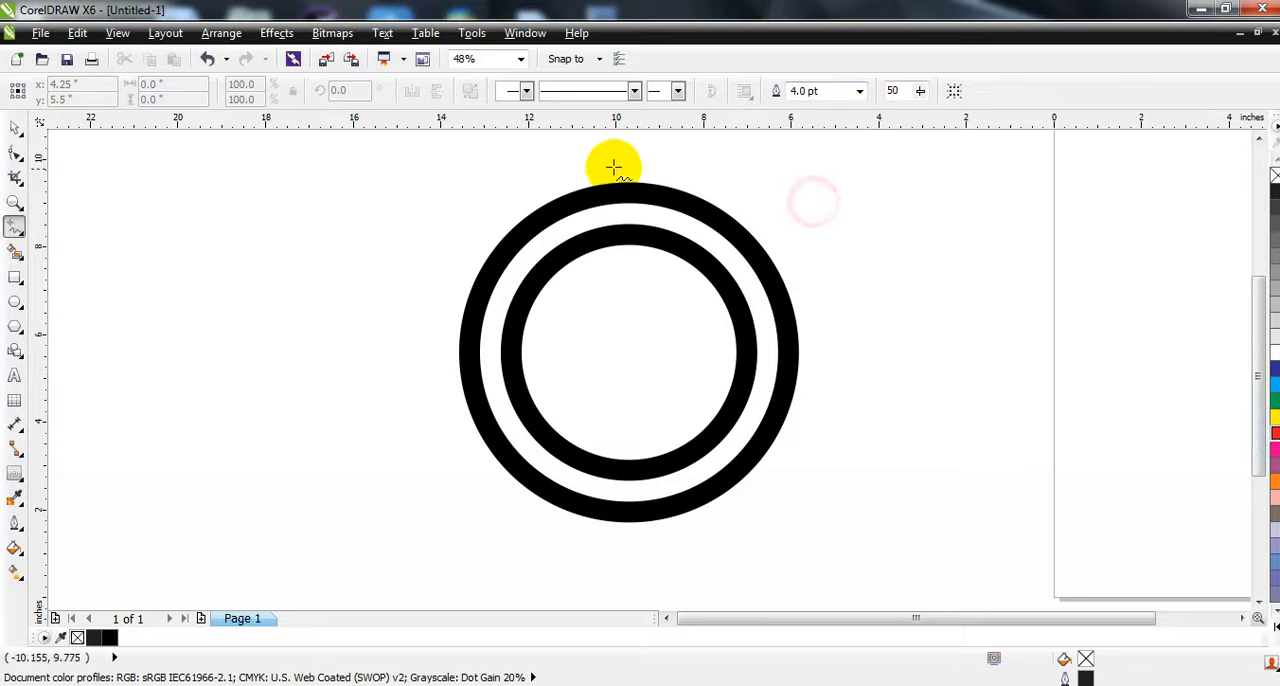
left_click_drag(628, 165, 633, 495)
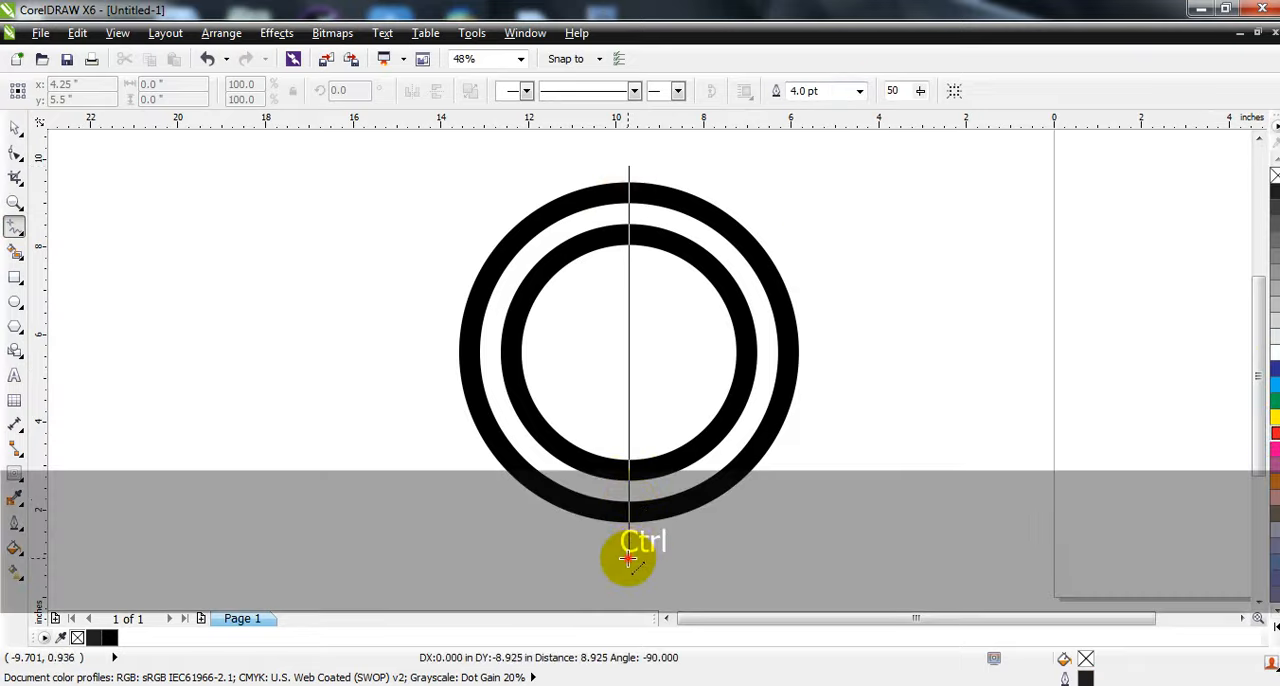
left_click_drag(628, 560, 628, 560)
- Color the vertical line's outline red and align the line's center with the rings
left_click(15, 128)
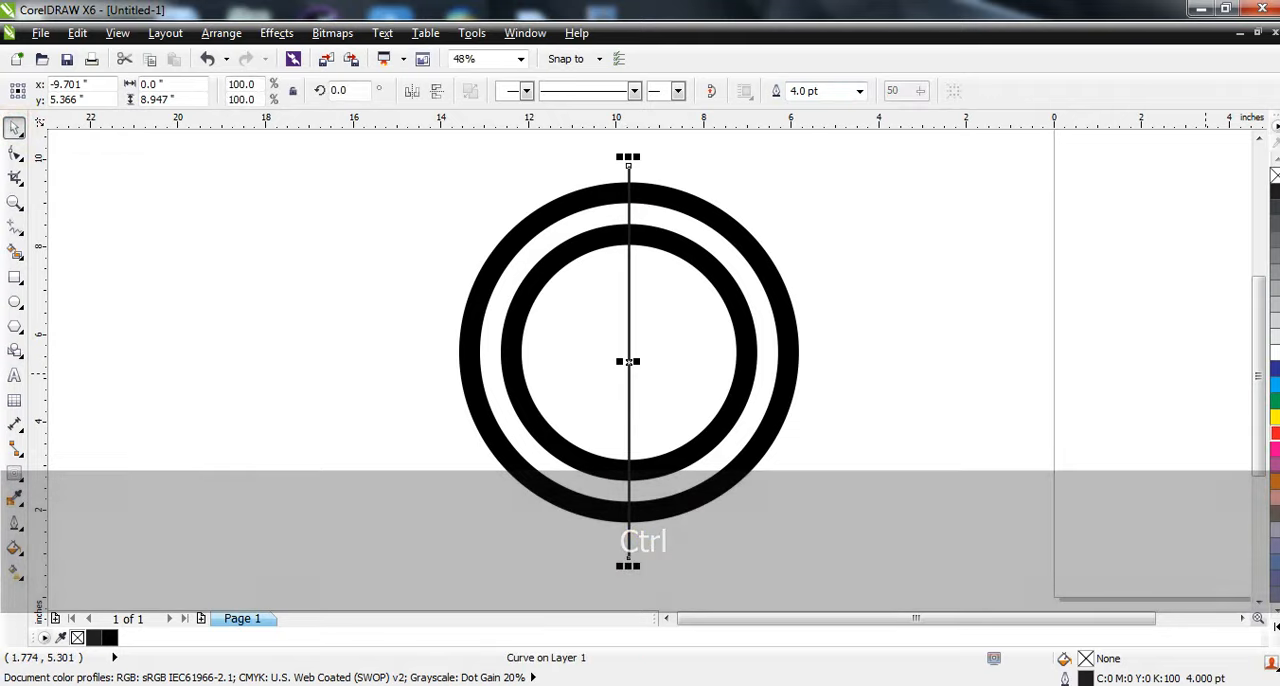
right_click(1275, 432)
left_click(688, 205, "shift")
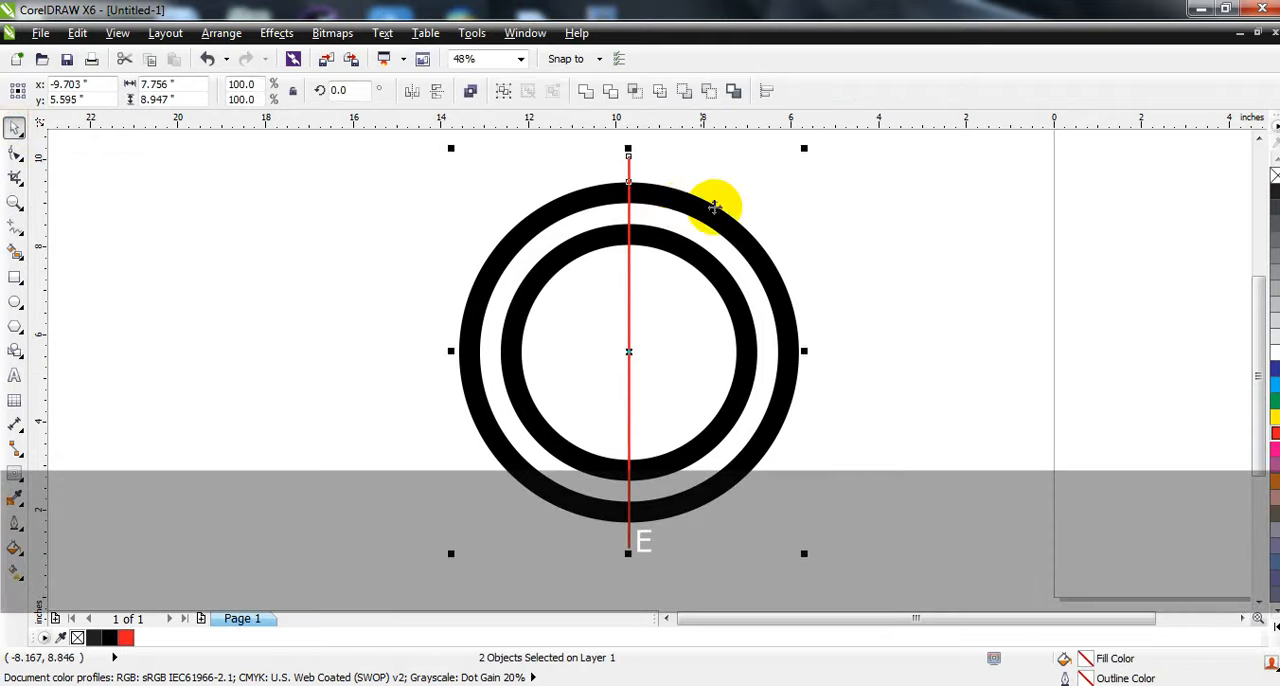
left_click(784, 191)
- Set the red line's outline width to 8 pt
left_click(628, 170)
left_click(859, 91)
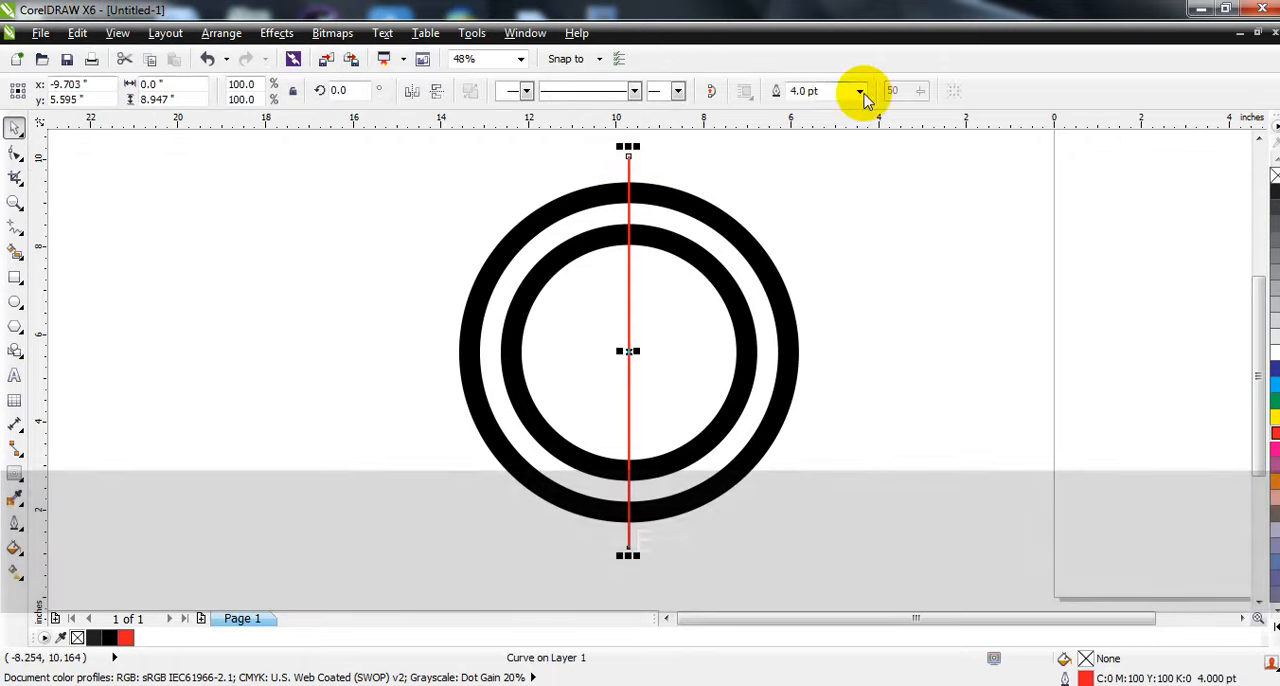
left_click(800, 219)
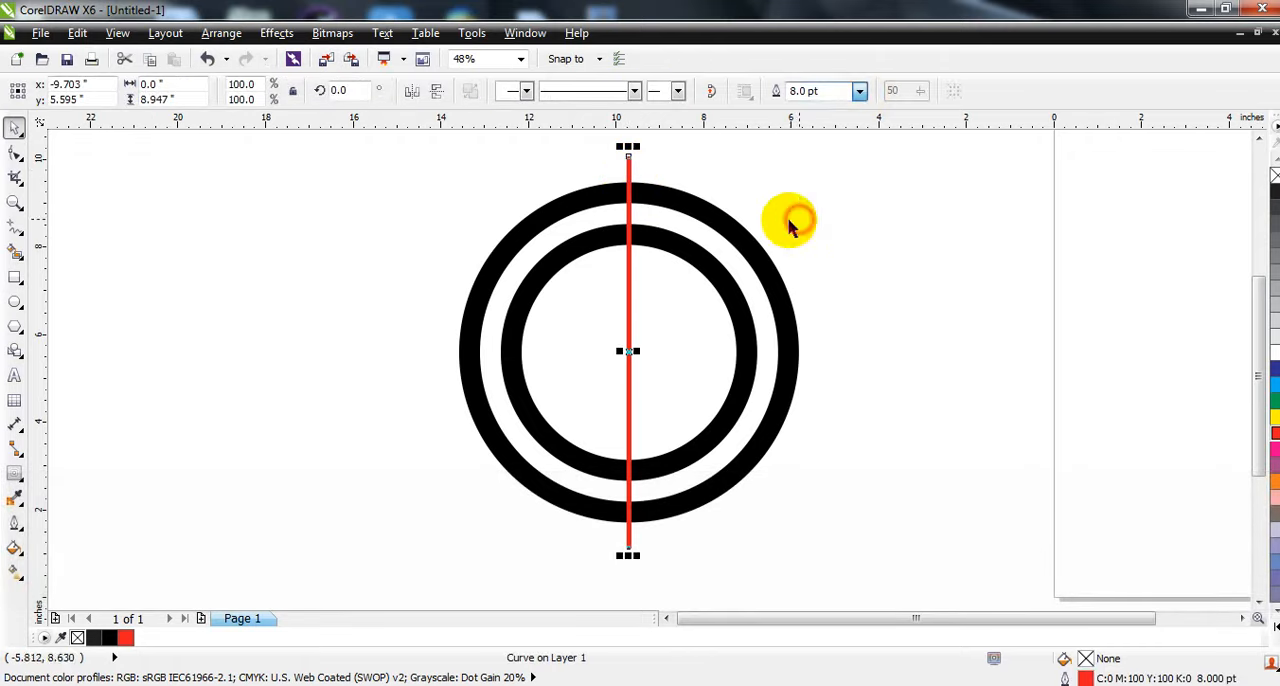
- Create a copy of the red line rotated 90 degrees about its center and combine both lines into a cross
left_click(630, 160)
left_click_drag(630, 155, 706, 360)
left_click(630, 168, "shift")
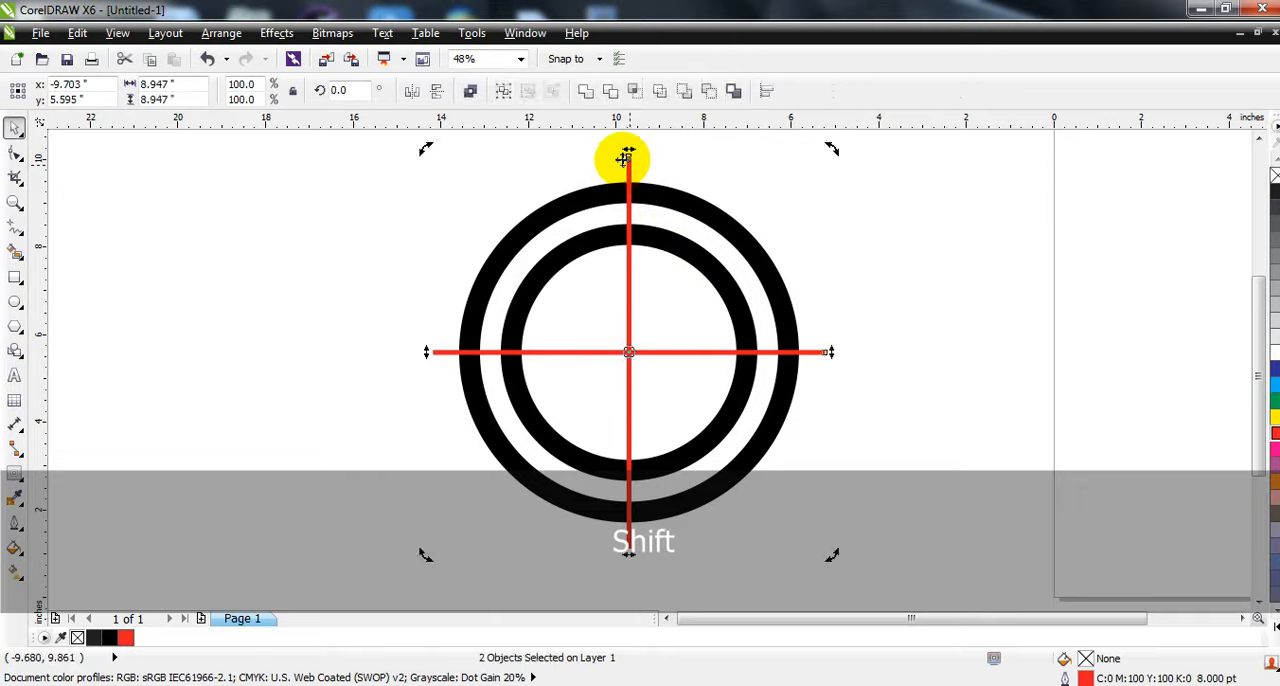
left_click(471, 92)
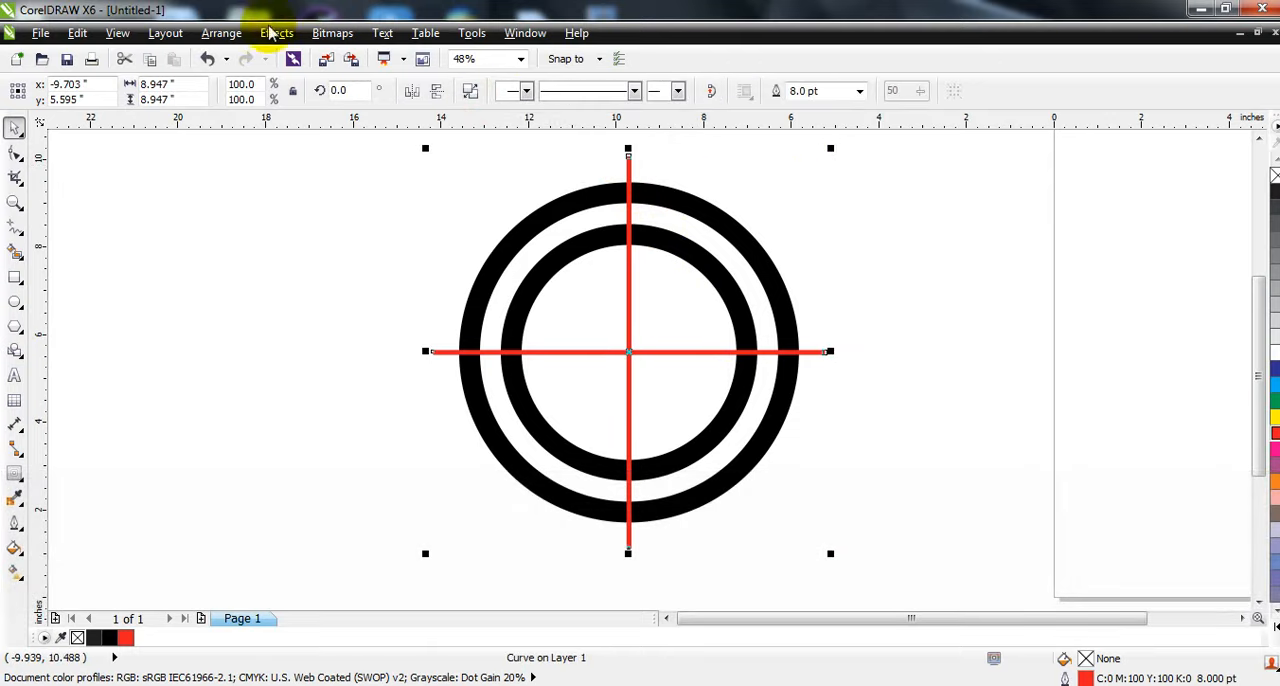
- Convert the red cross's outline to an object
left_click(222, 33)
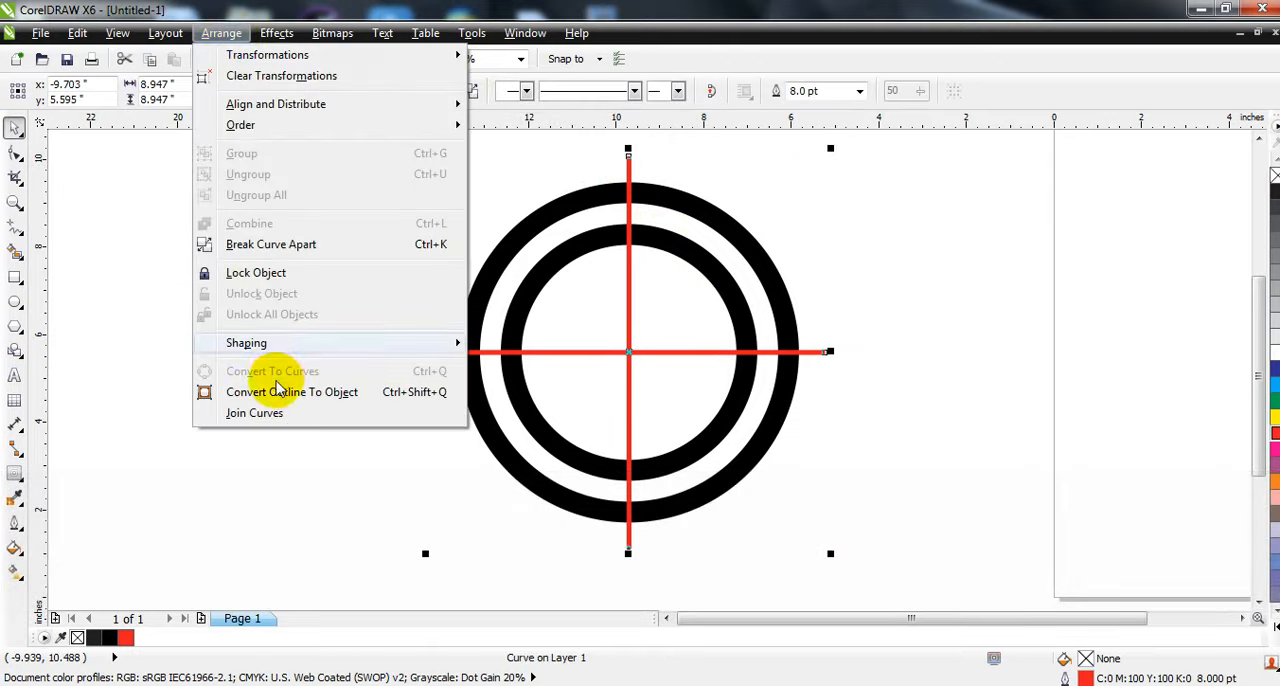
left_click(330, 393)
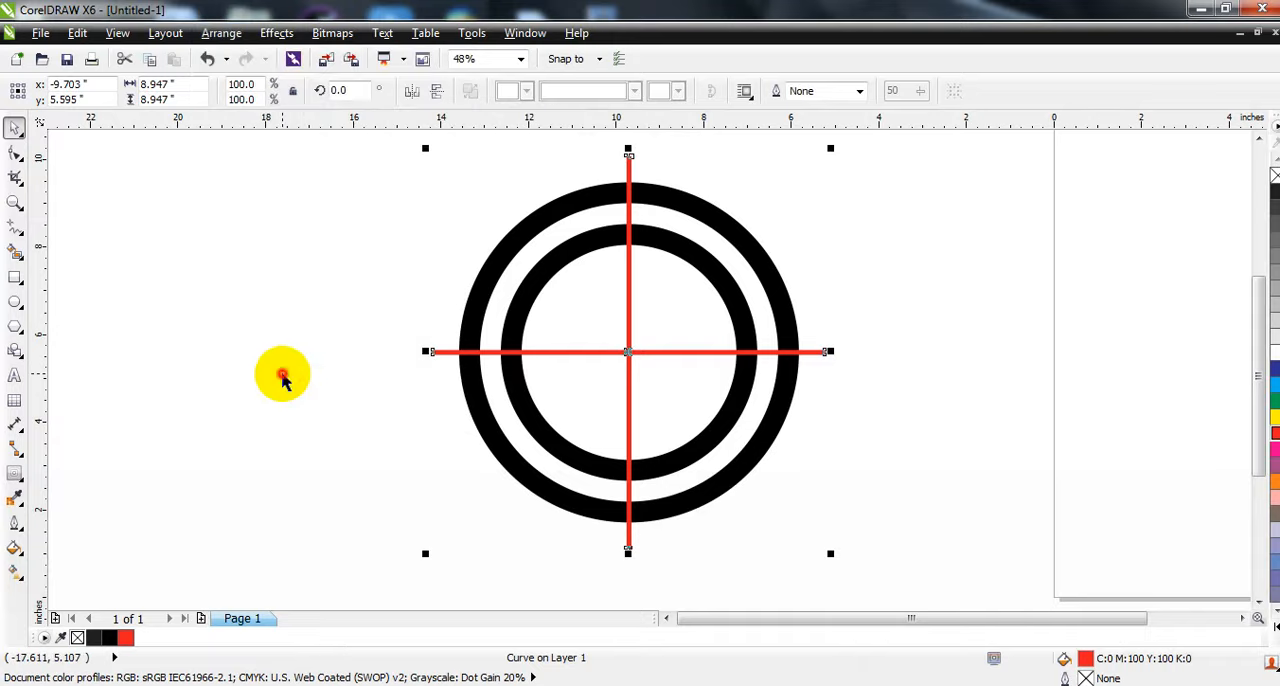
left_click(286, 371)
- Trim the black rings with the red cross and delete the cross
left_click(629, 170)
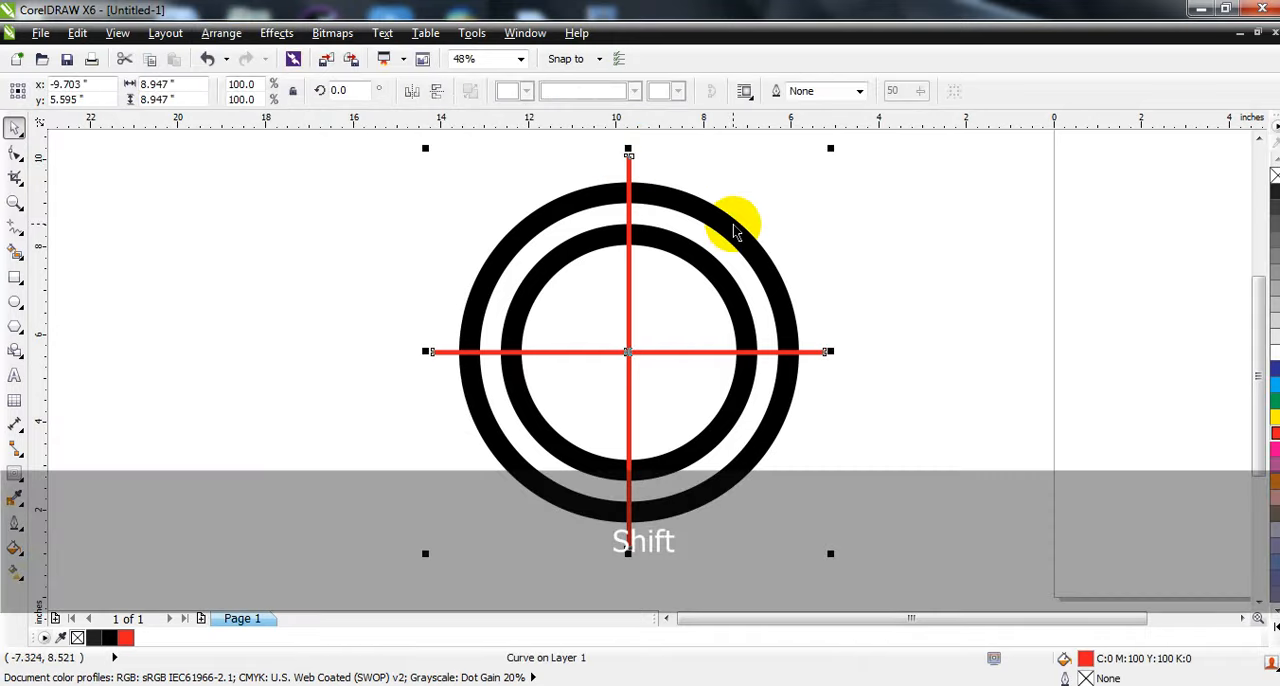
left_click(734, 222, "shift")
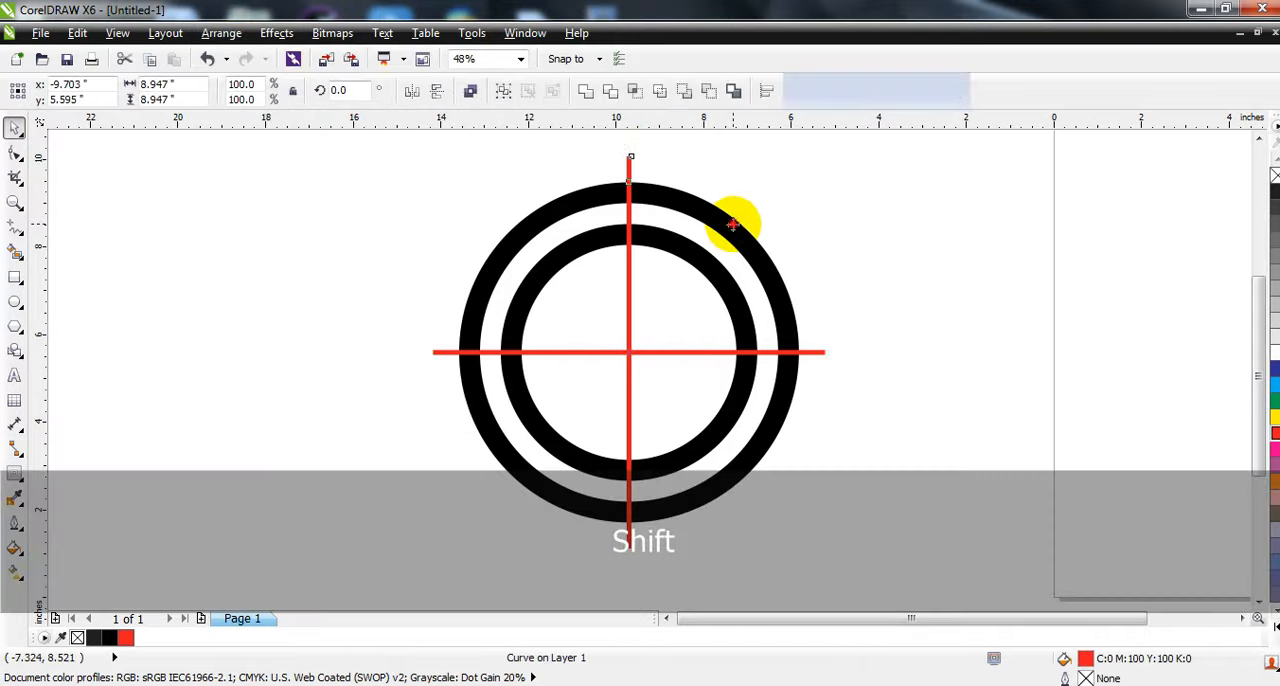
left_click(610, 91)
left_click(766, 186)
left_click(629, 160)
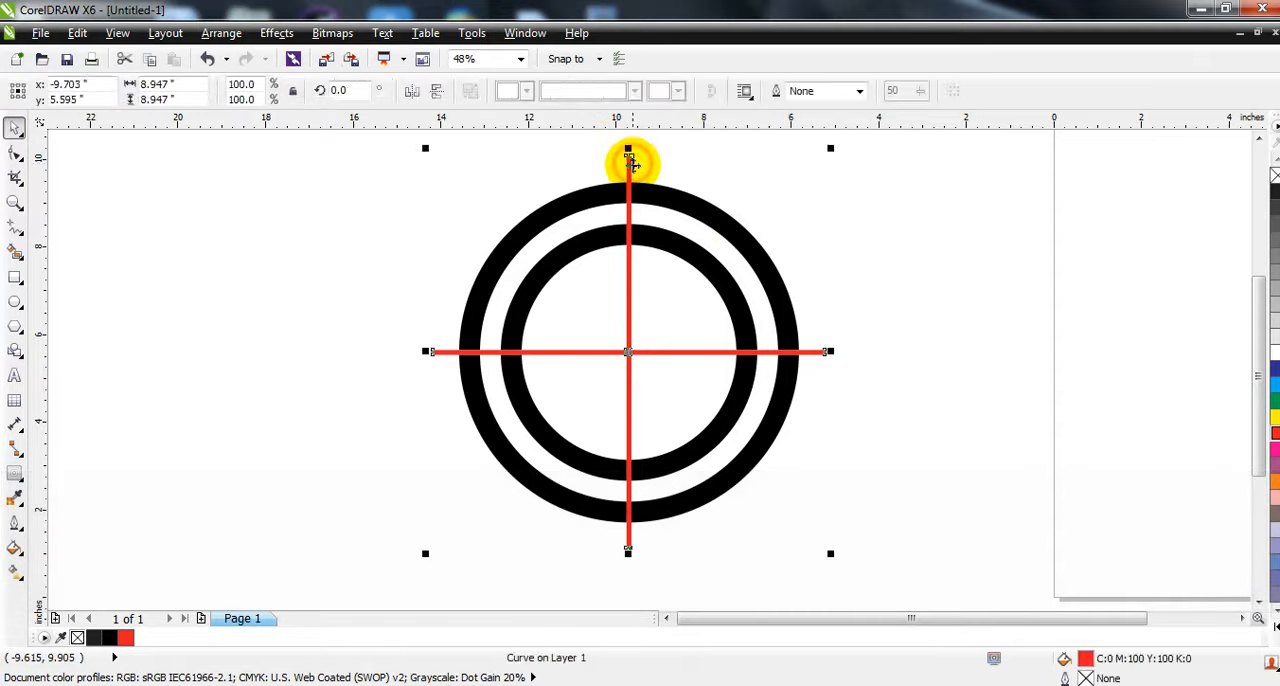
key("Delete")
- Break the trimmed rings apart into separate arc segments
left_click(666, 191)
left_click(470, 91)
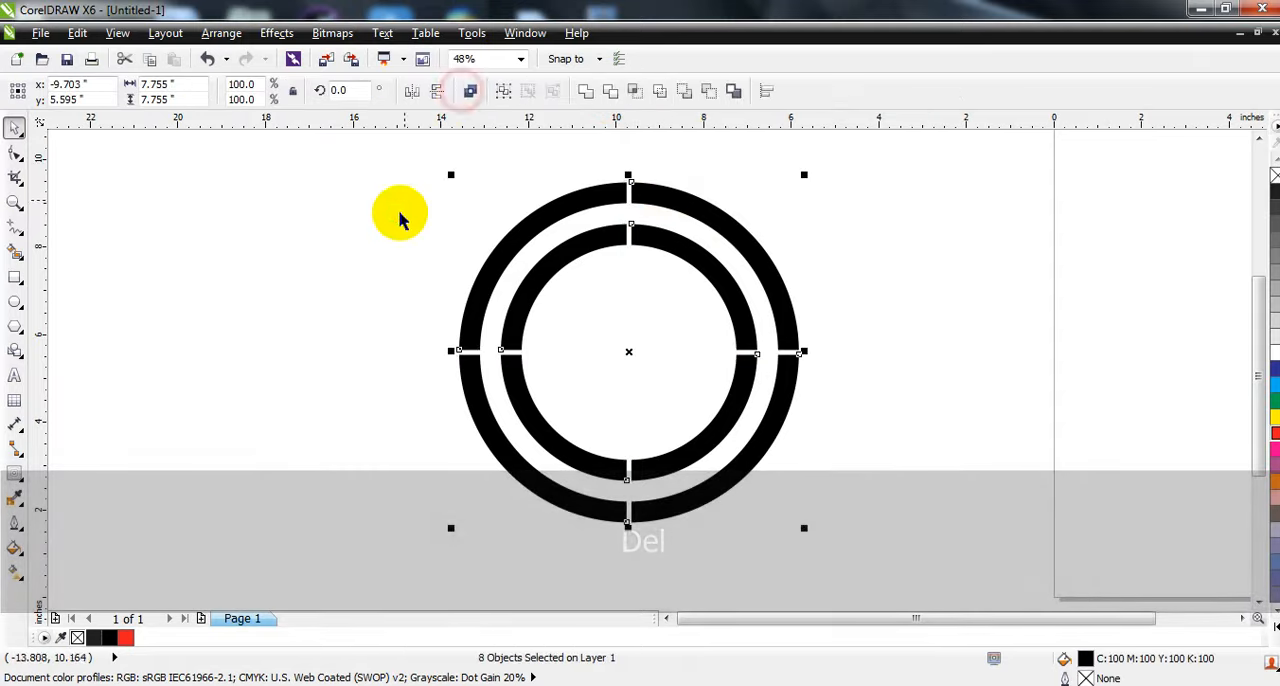
- Delete all the ring segments except the inner and outer arcs of the lower-left quarter
left_click(637, 363)
left_click(543, 286)
key("Delete")
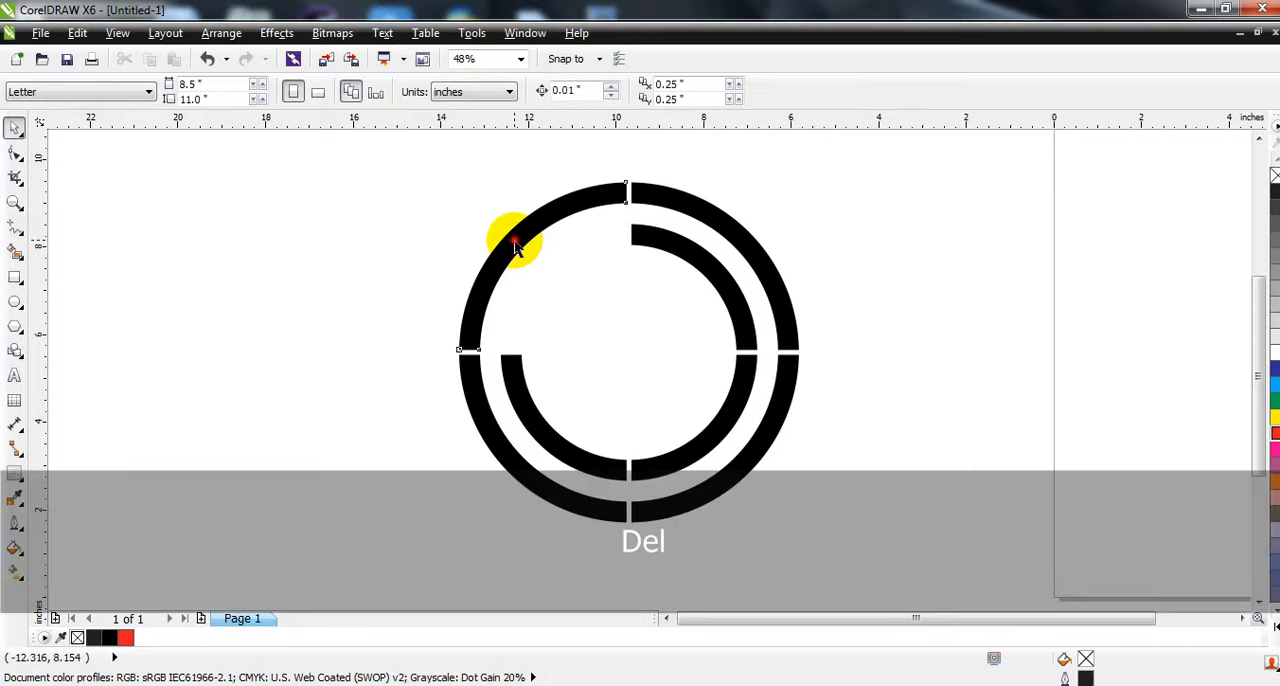
left_click(514, 247)
key("Delete")
left_click(689, 269)
key("Delete")
left_click(721, 231)
key("Delete")
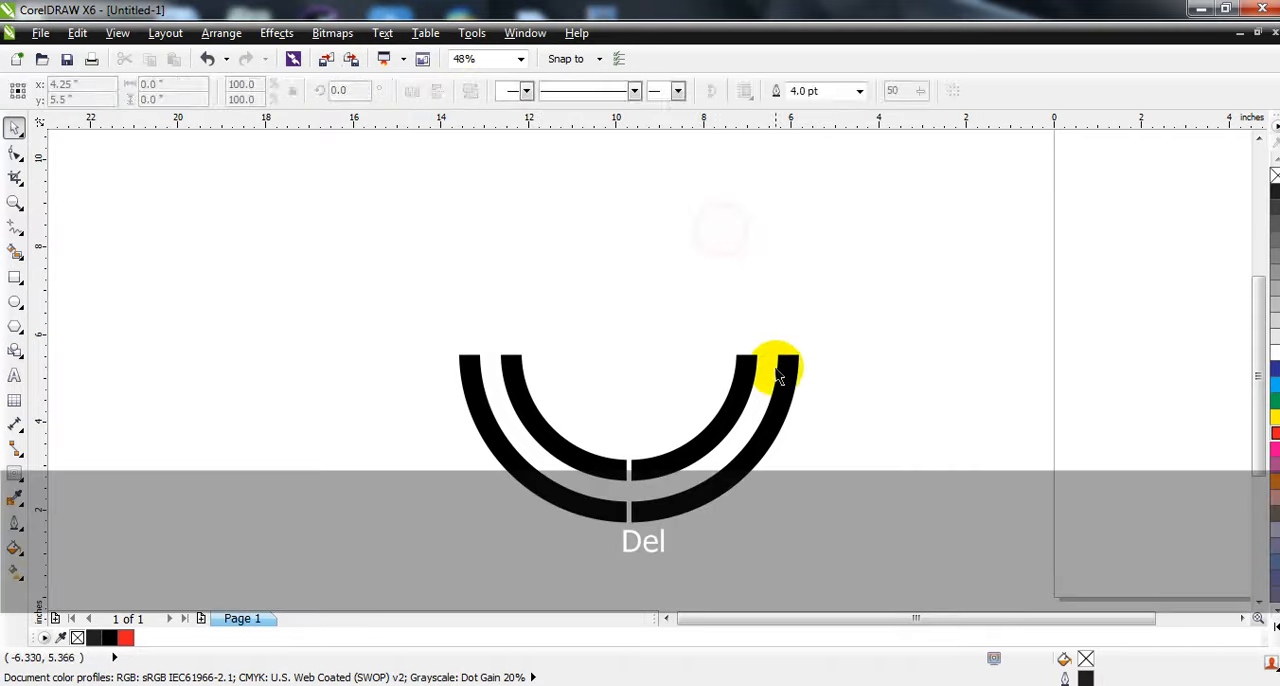
left_click(779, 377)
key("Delete")
left_click(742, 368)
key("Delete")
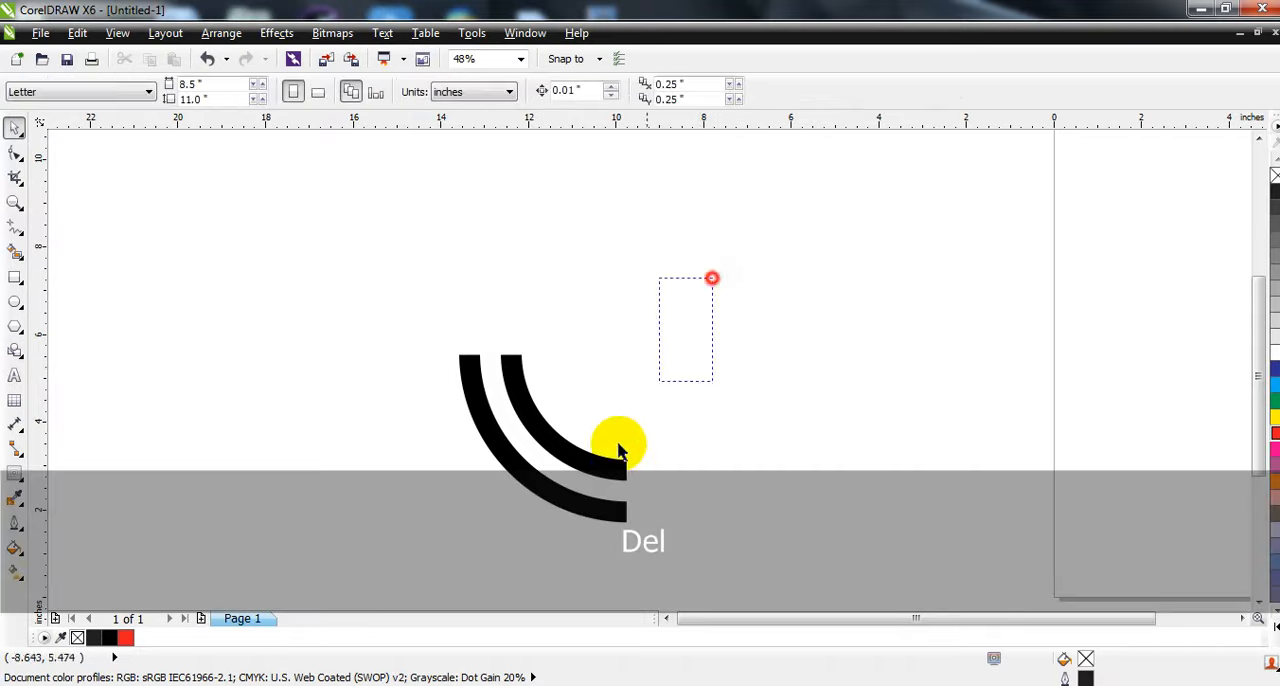
- Weld the two remaining arcs into one curve and create a horizontally mirrored copy on its left side
left_click_drag(620, 450, 389, 560)
left_click(583, 91)
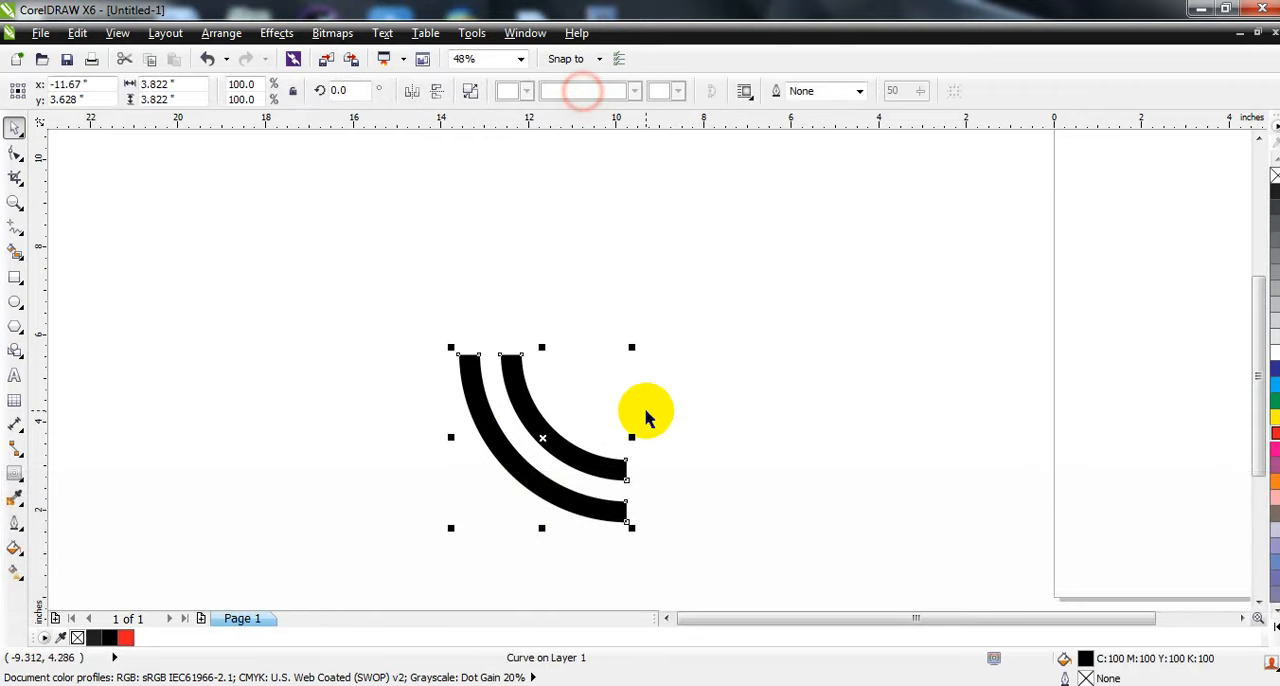
left_click(666, 618)
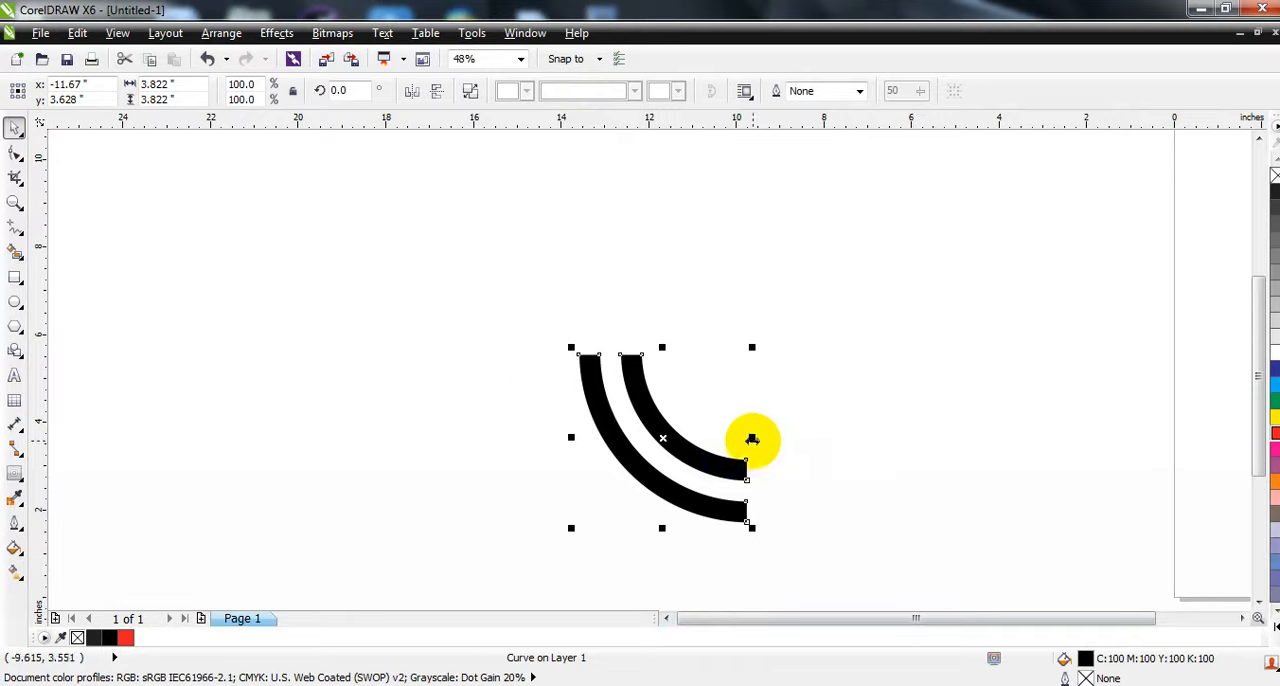
left_click_drag(752, 437, 533, 468)
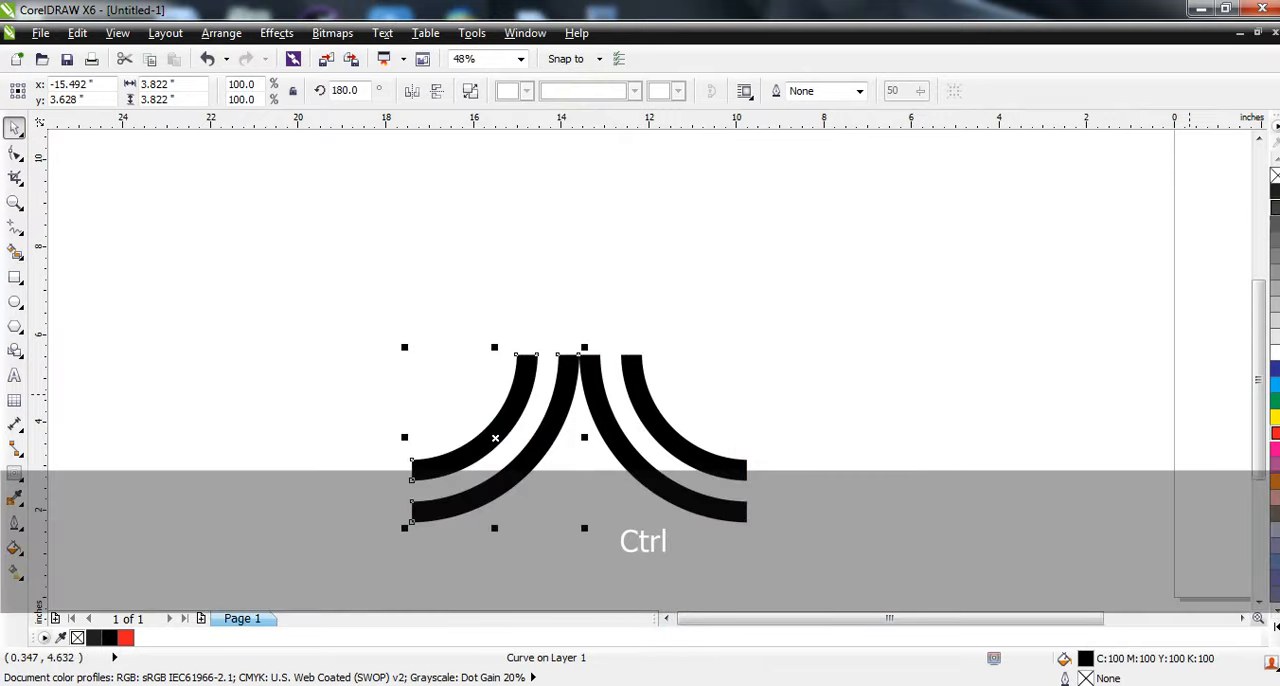
- Fill the mirrored arcs with 90% black and move them horizontally right until their upper ends overlap the original pair's
left_click(1275, 200)
key("Right")
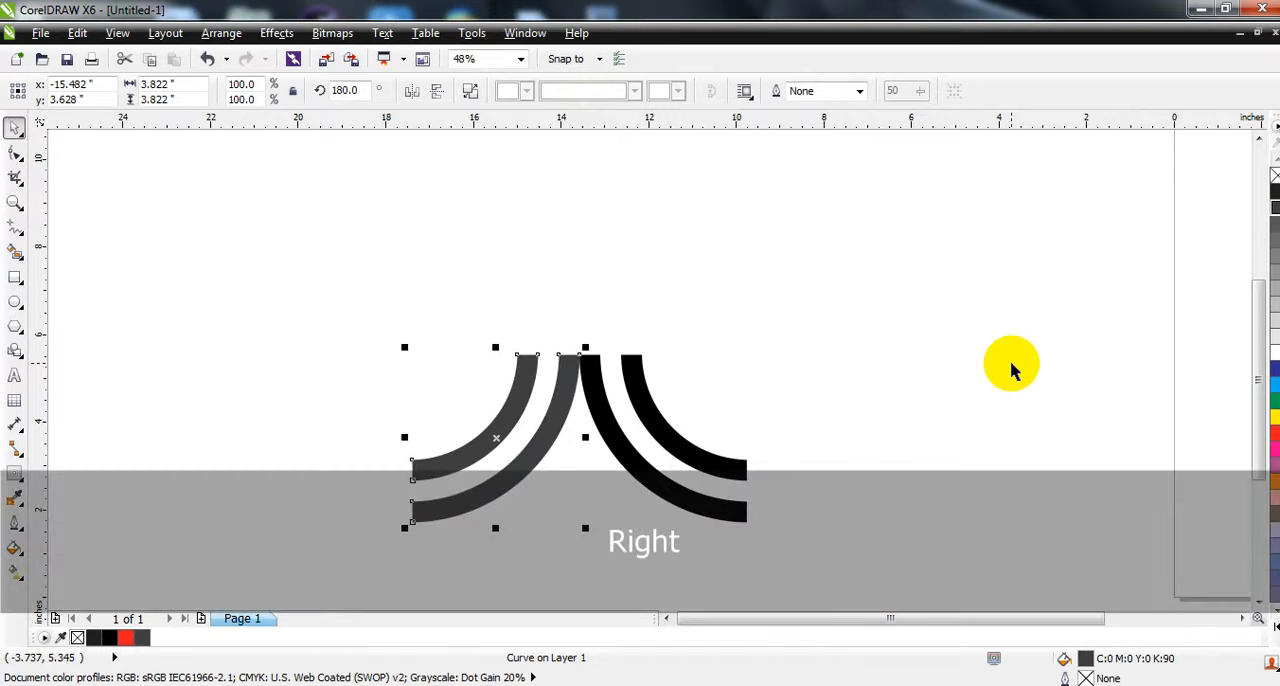
key("Right")
left_click_drag(514, 449, 566, 424)
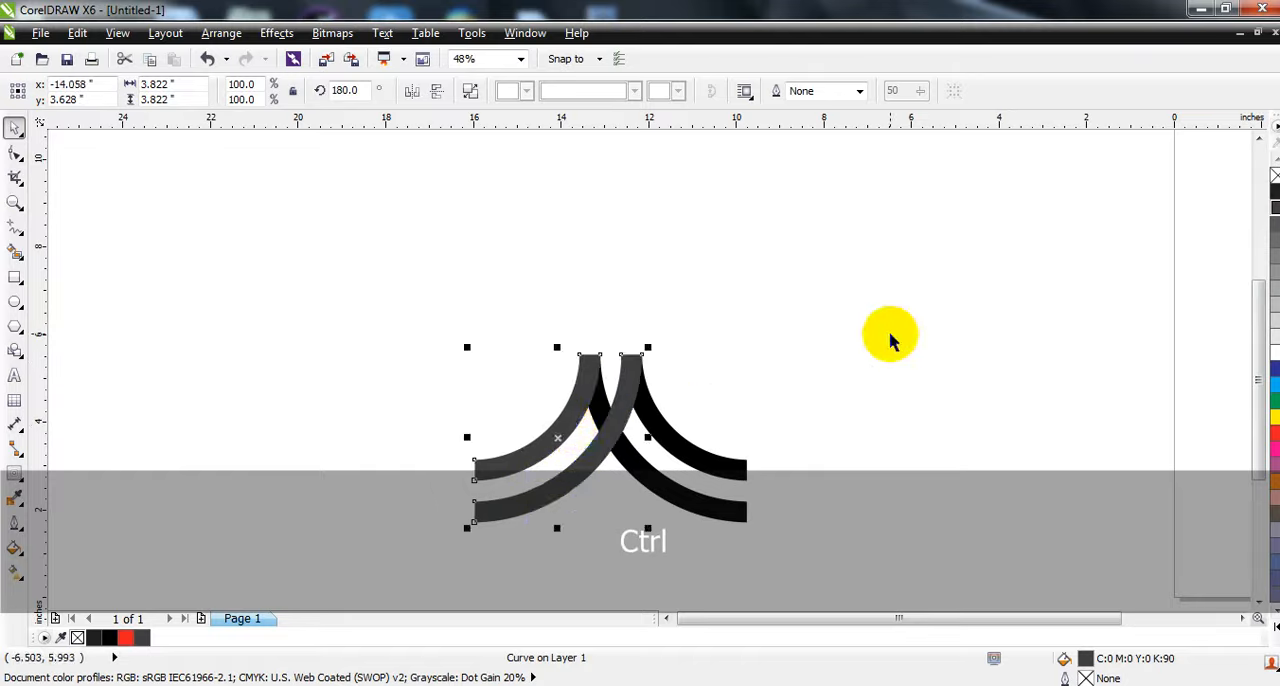
- Send the 90% black arcs behind the original pair and fill the original pair with 100% black (K:100)
key("shift+Next")
left_click(887, 332)
left_click(694, 453)
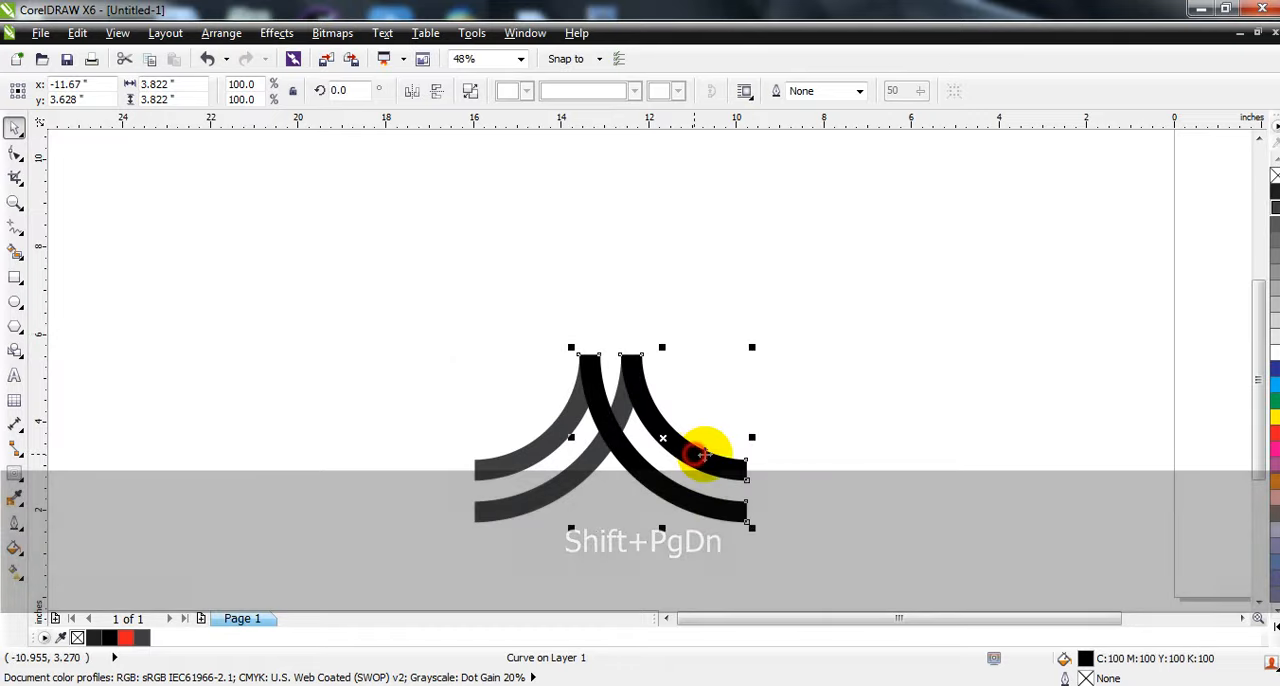
left_click(894, 423)
- Duplicate both arc pairs, flip the copy vertically and move it straight down in front to form a four-sided emblem
left_click(1258, 601)
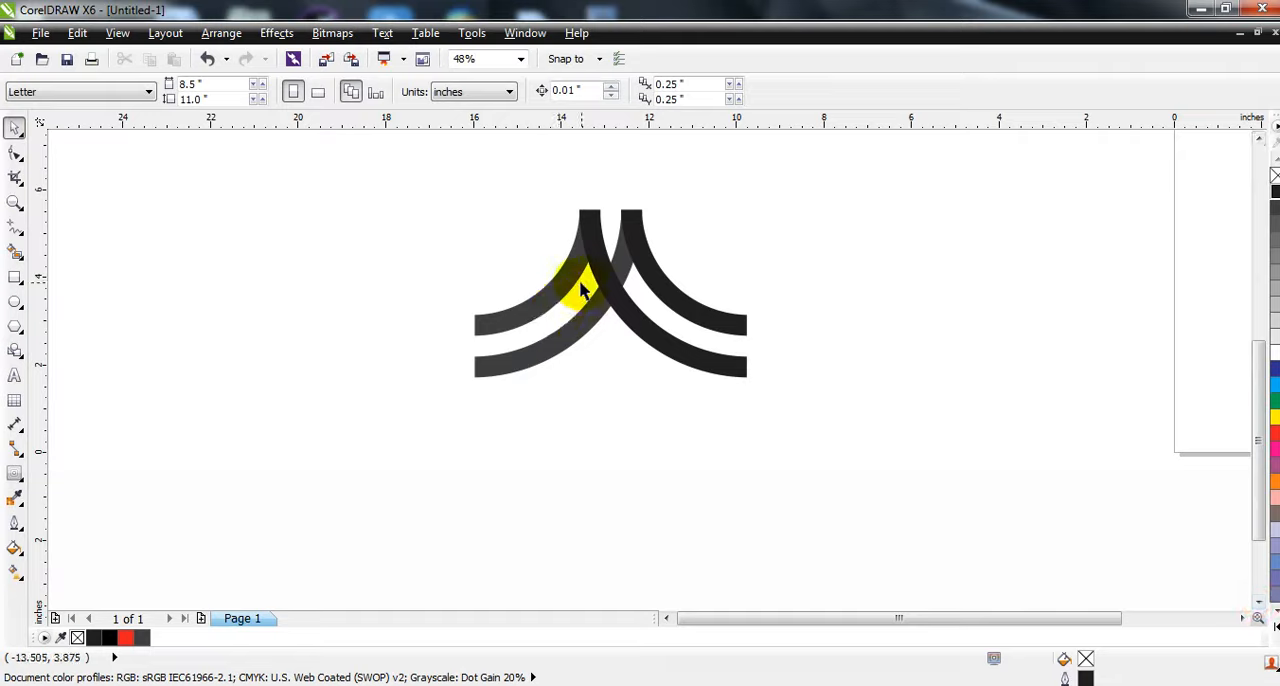
left_click(621, 309)
left_click(556, 296, "shift")
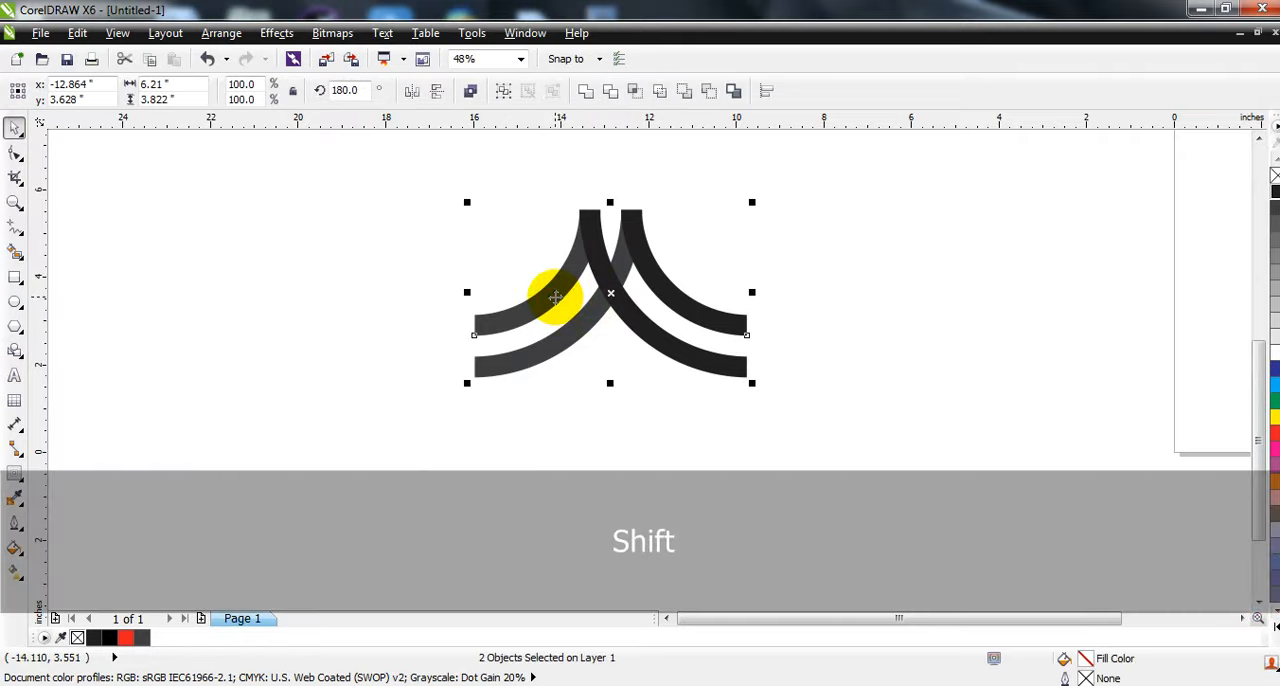
left_click(437, 91)
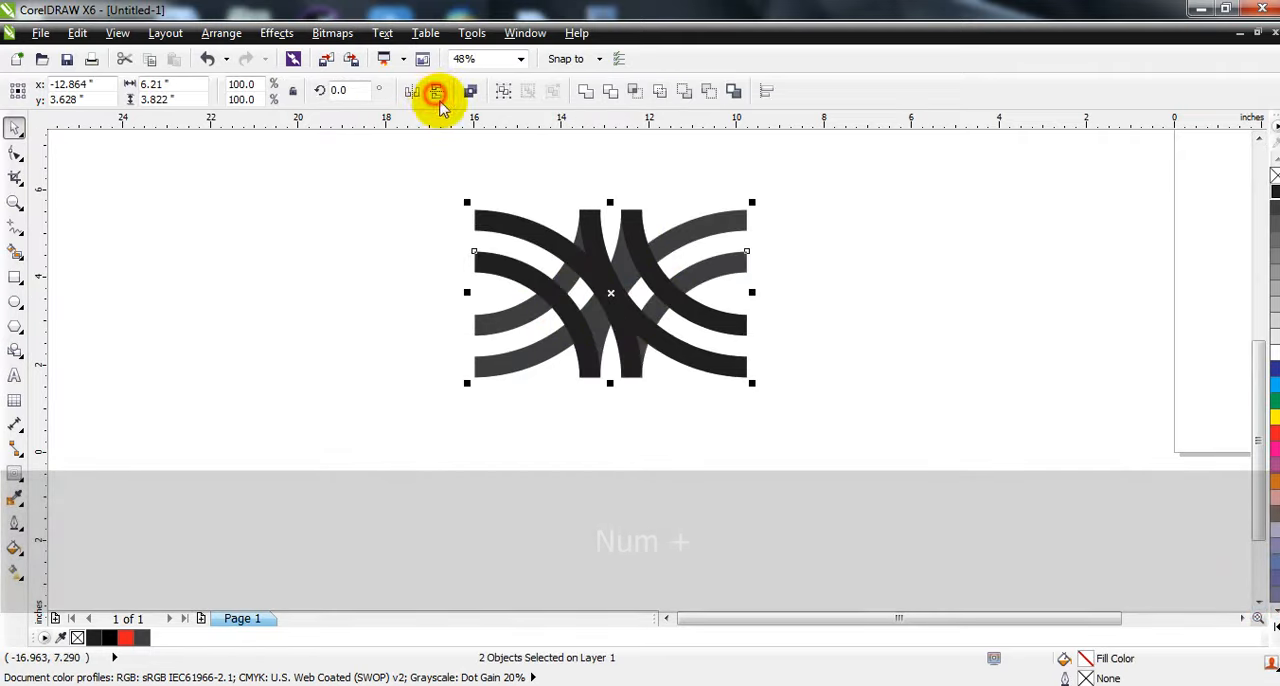
left_click_drag(609, 293, 616, 398)
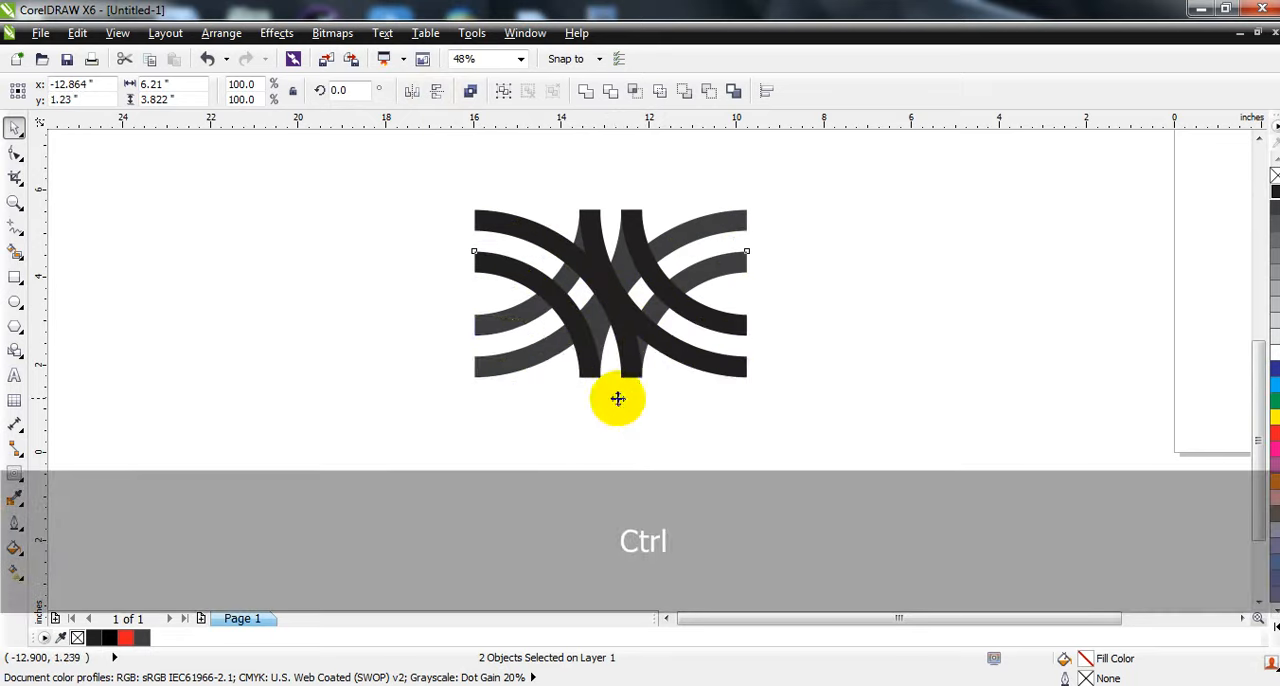
key("shift+Page_Up")
key("Escape")
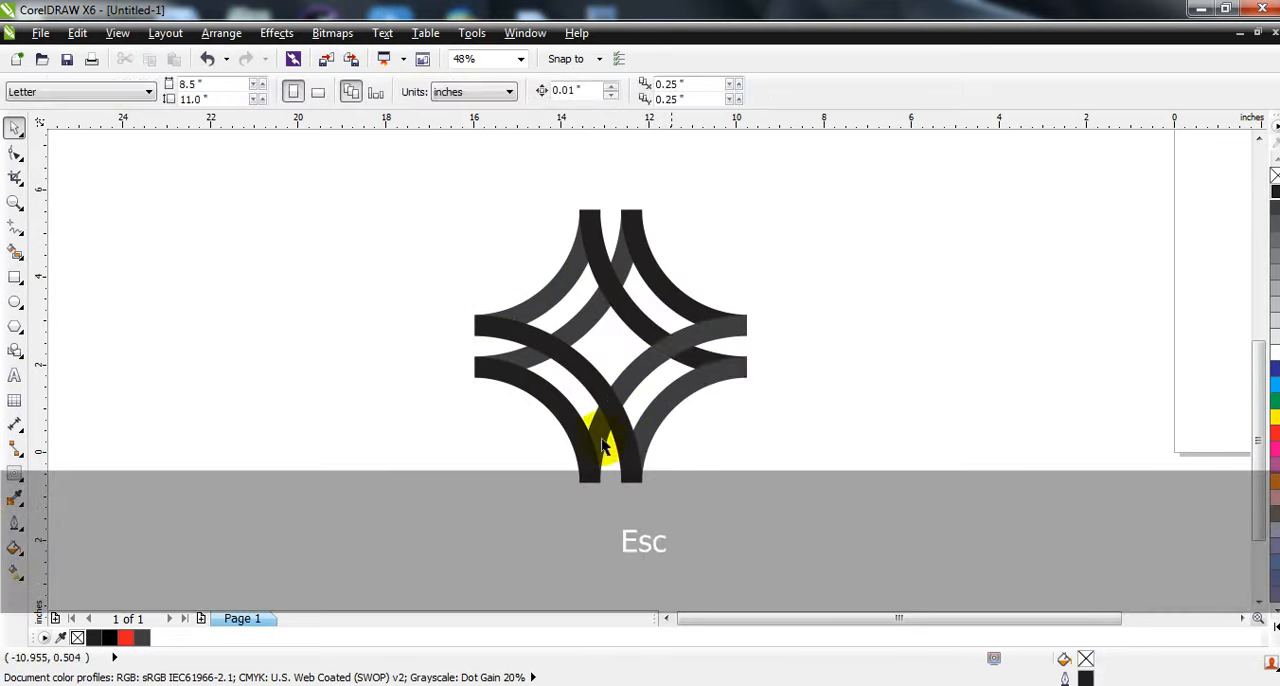
- Move the lower-left arc pair one level back and fill the lower-right pair with C100 M100 Y100 K100 black
left_click(580, 372)
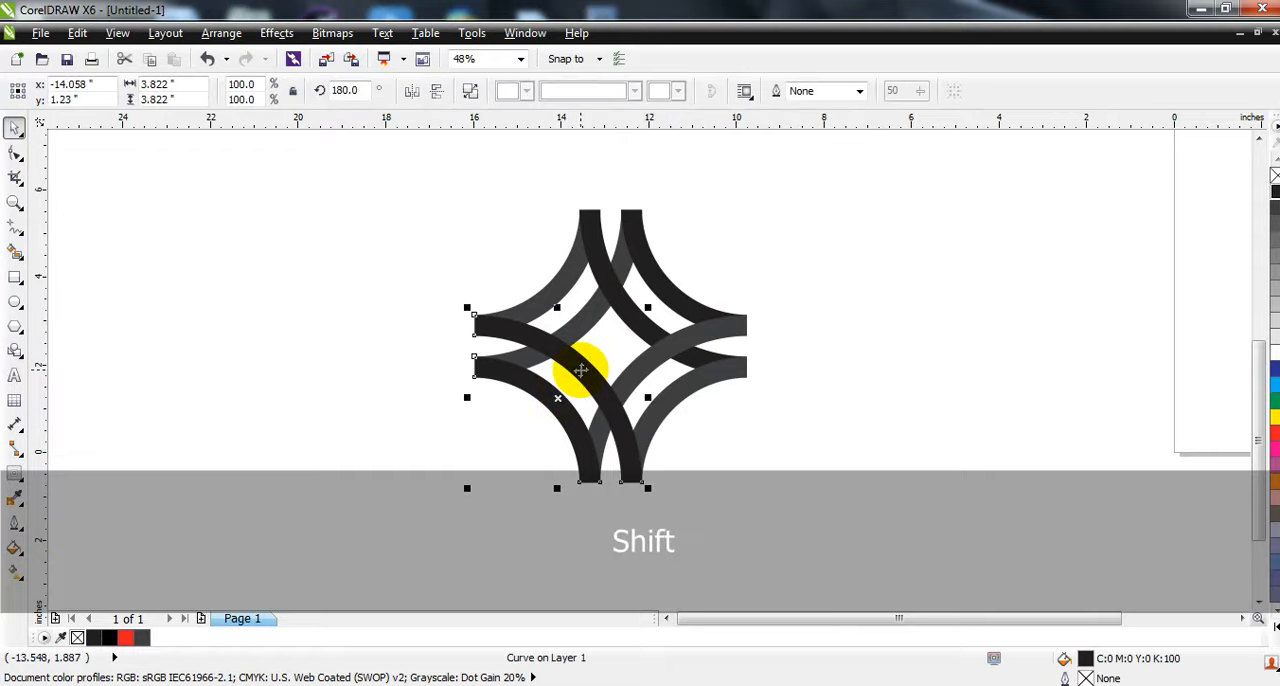
left_click(640, 378)
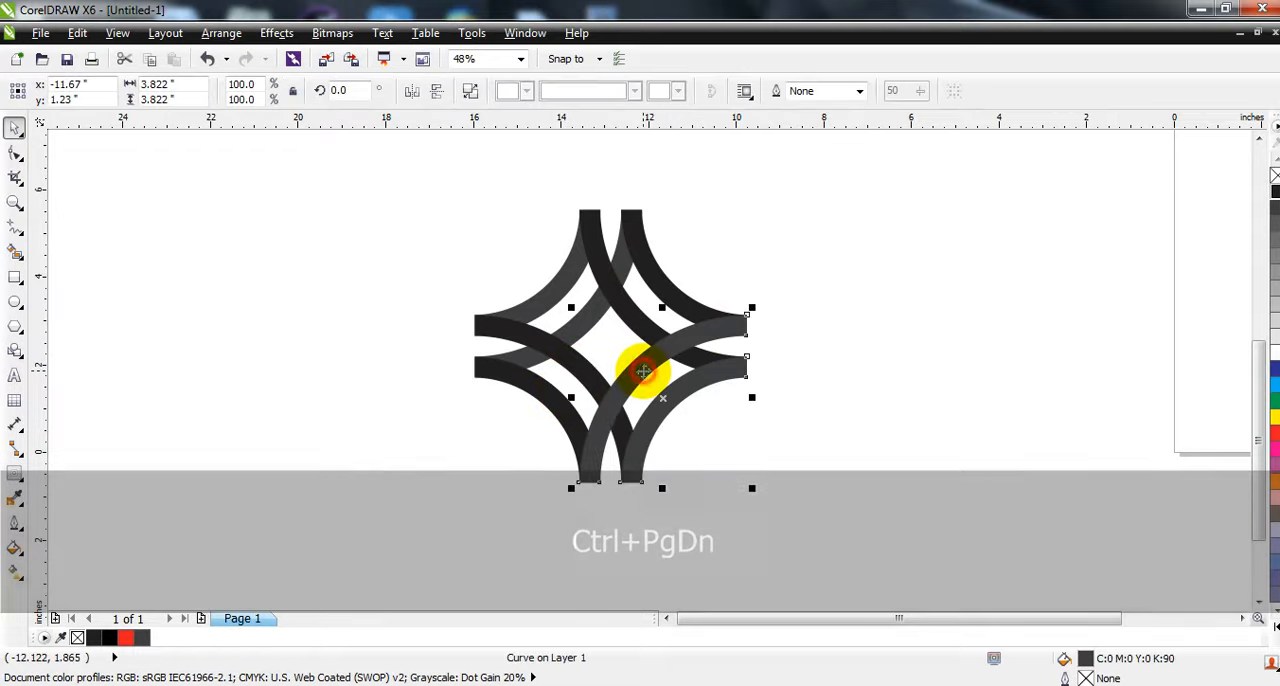
left_click(118, 637)
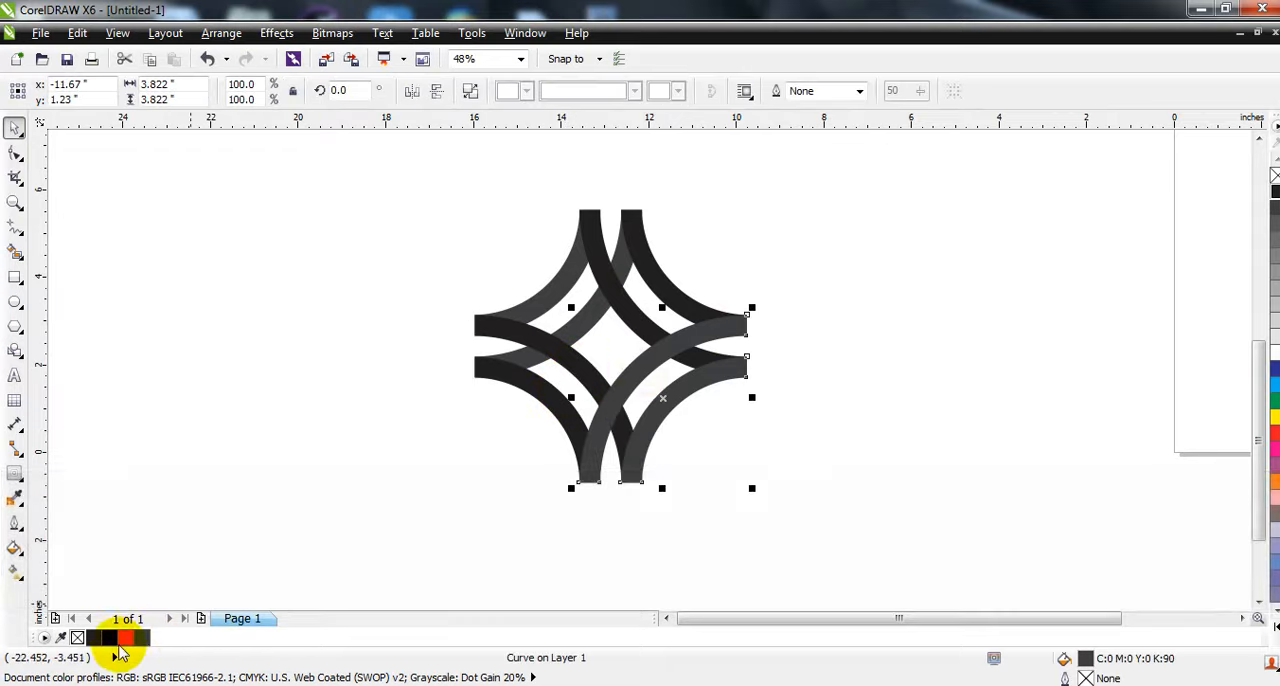
- Fill the lower-left arc pair with a medium grey
left_click(566, 367)
left_click(1274, 240)
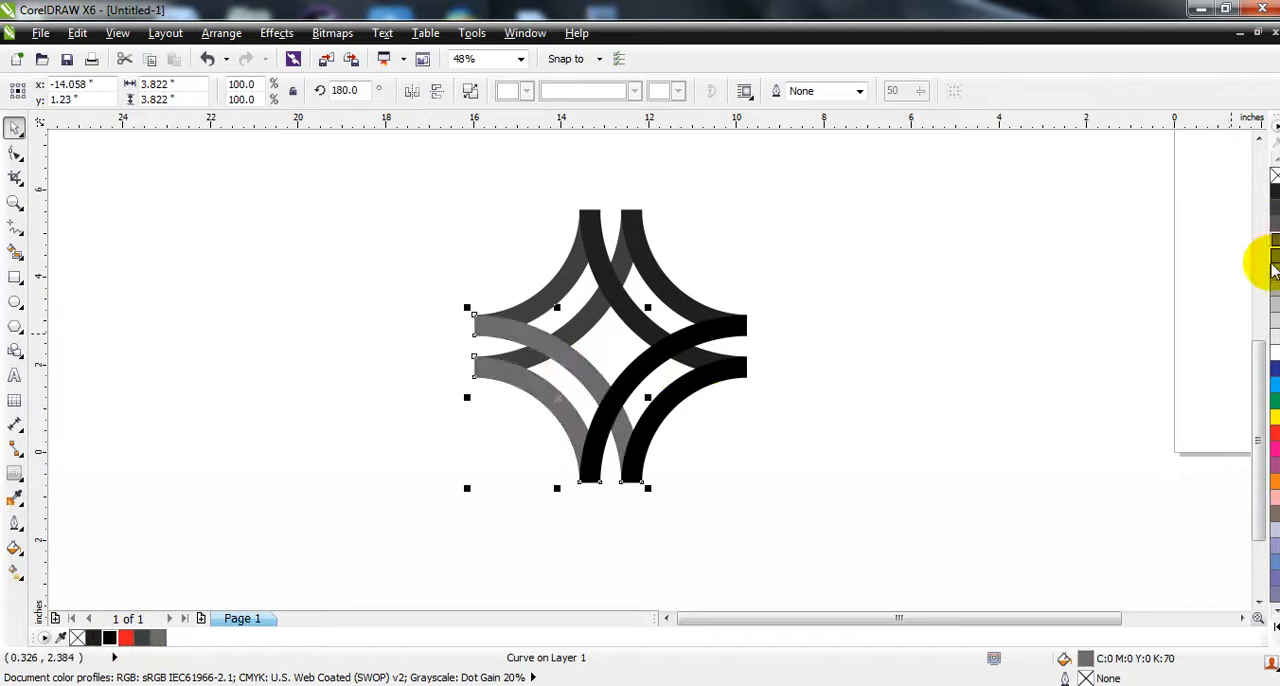
left_click(1274, 260)
left_click(886, 397)
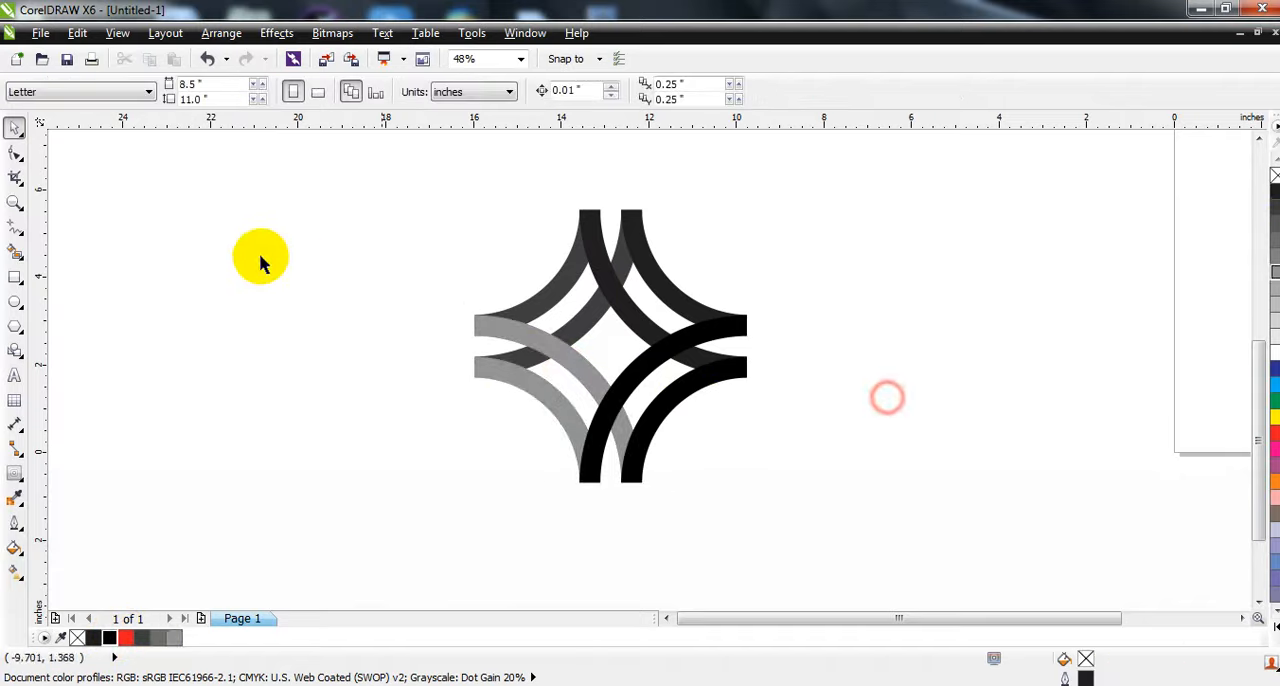
- Examine the whole emblem and its overlapping arcs at different magnifications
left_click_drag(352, 165, 790, 535)
key("shift+F2")
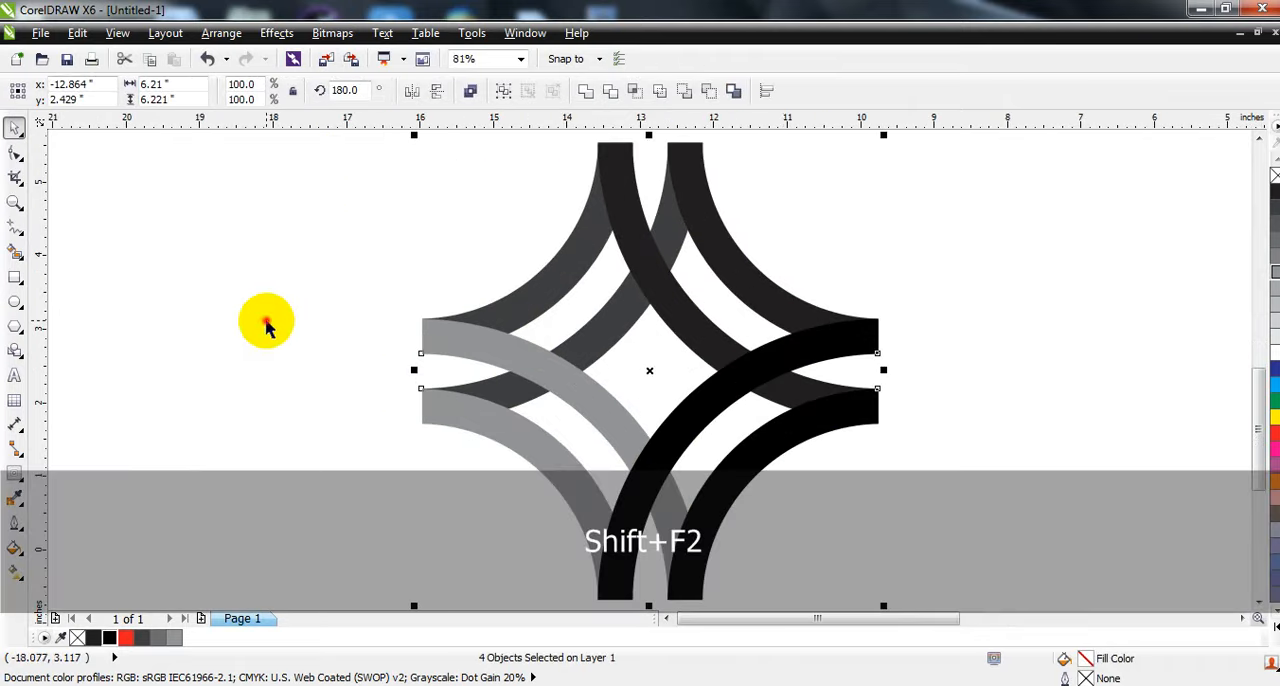
left_click(266, 325)
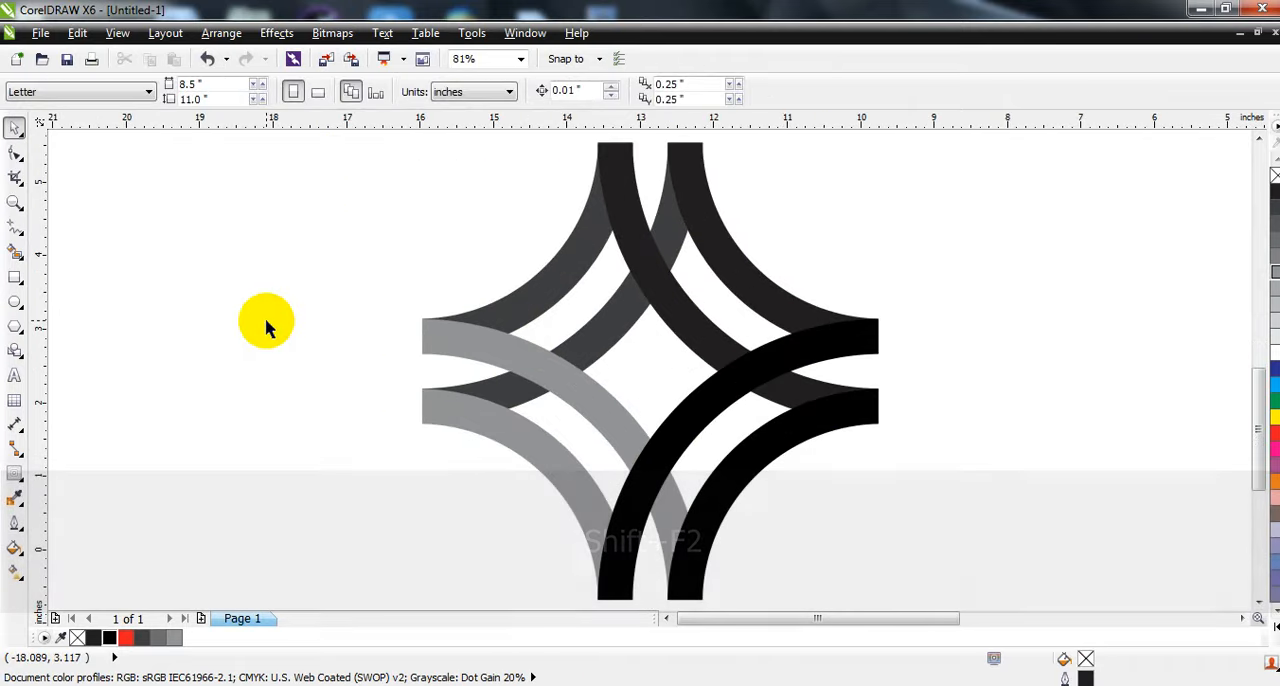
scroll(266, 325, "down", 2)
key("Escape")
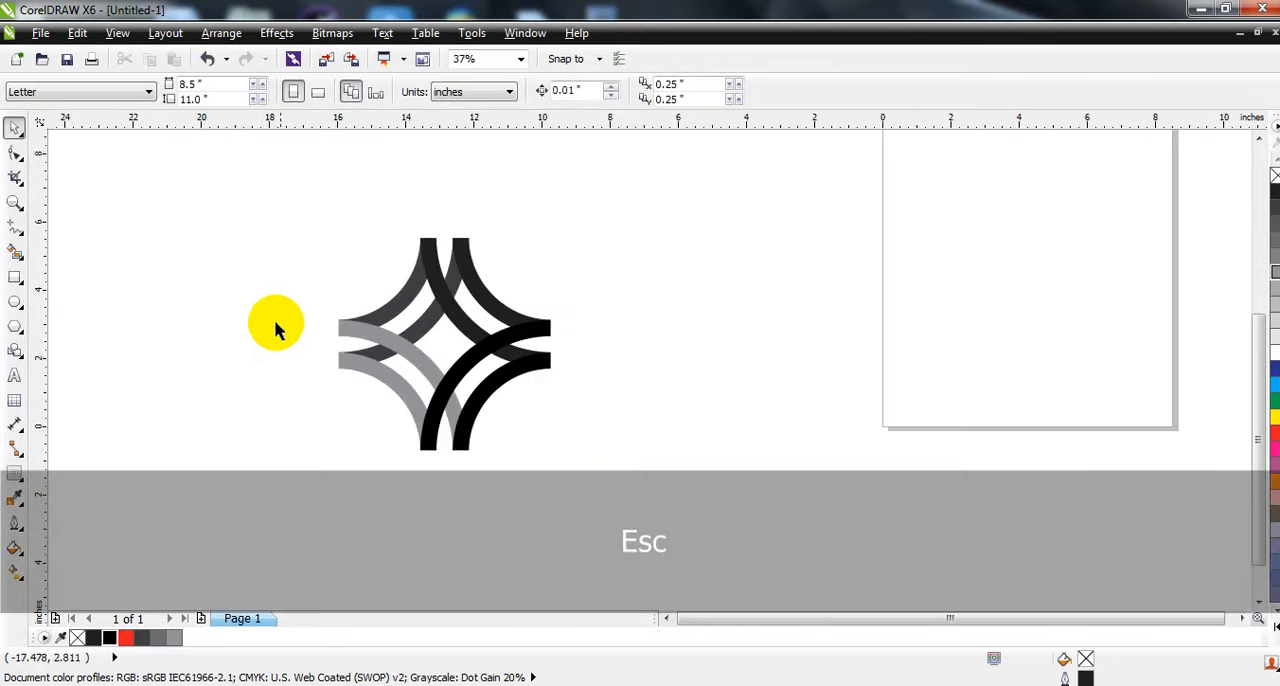
left_click(264, 316)
left_click_drag(249, 180, 655, 492)
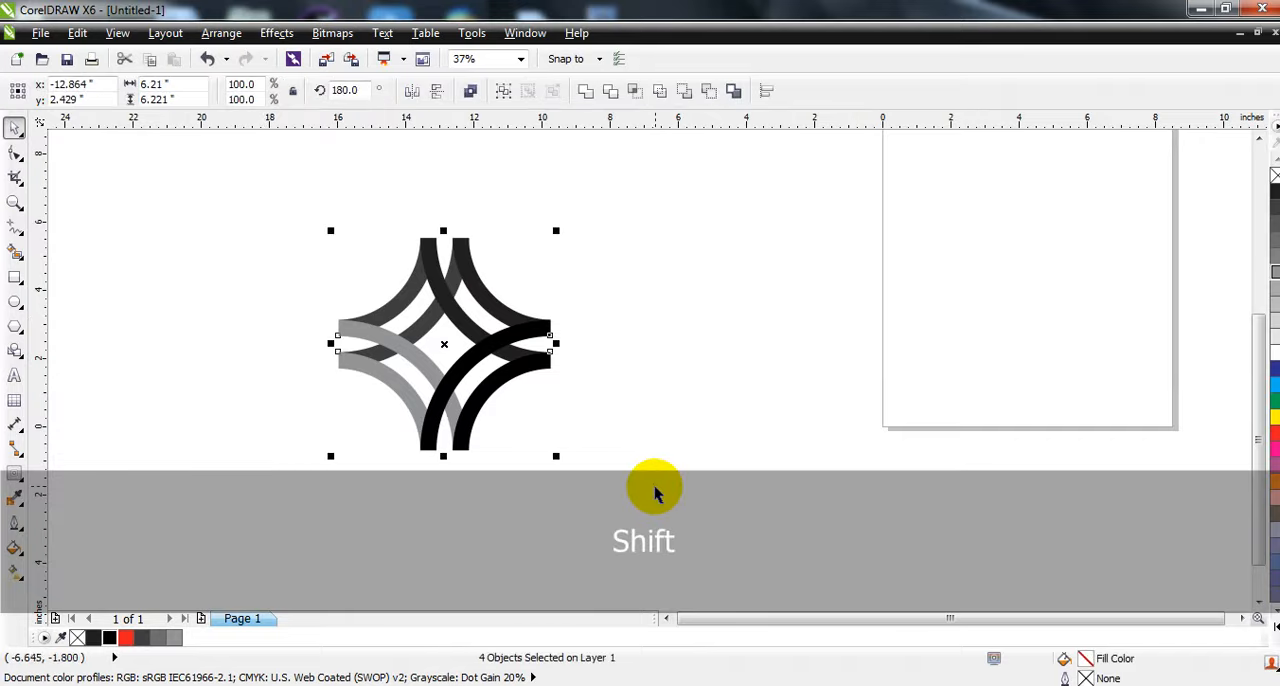
left_click(234, 331)
left_click(15, 202)
left_click_drag(247, 186, 670, 505)
- Add the artistic text "text your company name" to the left of the emblem and dismiss the CCleaner alert
left_click(160, 365)
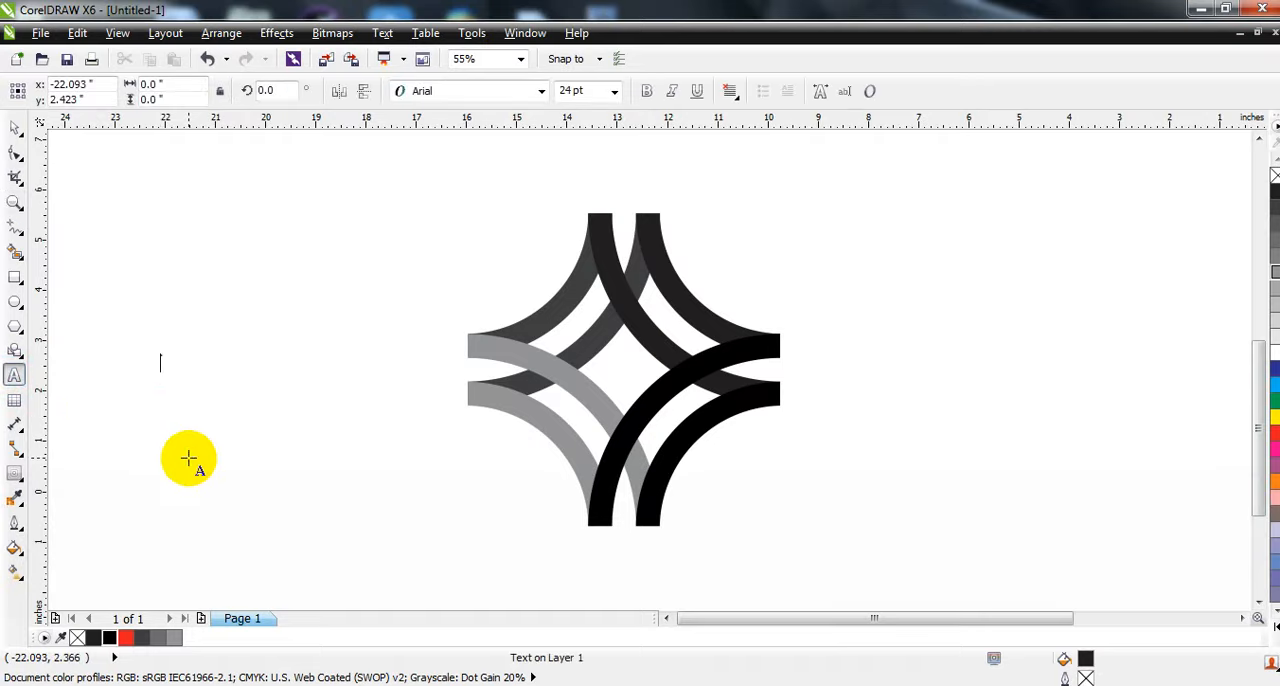
type("T")
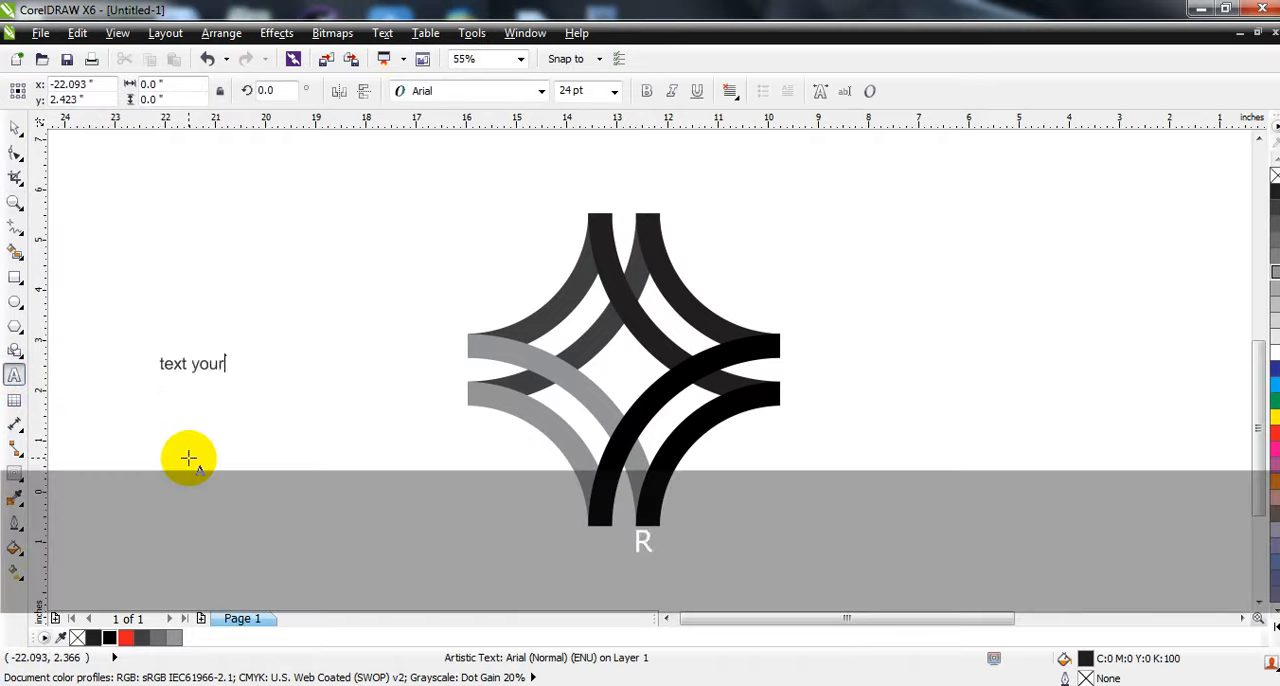
type("ext your company name")
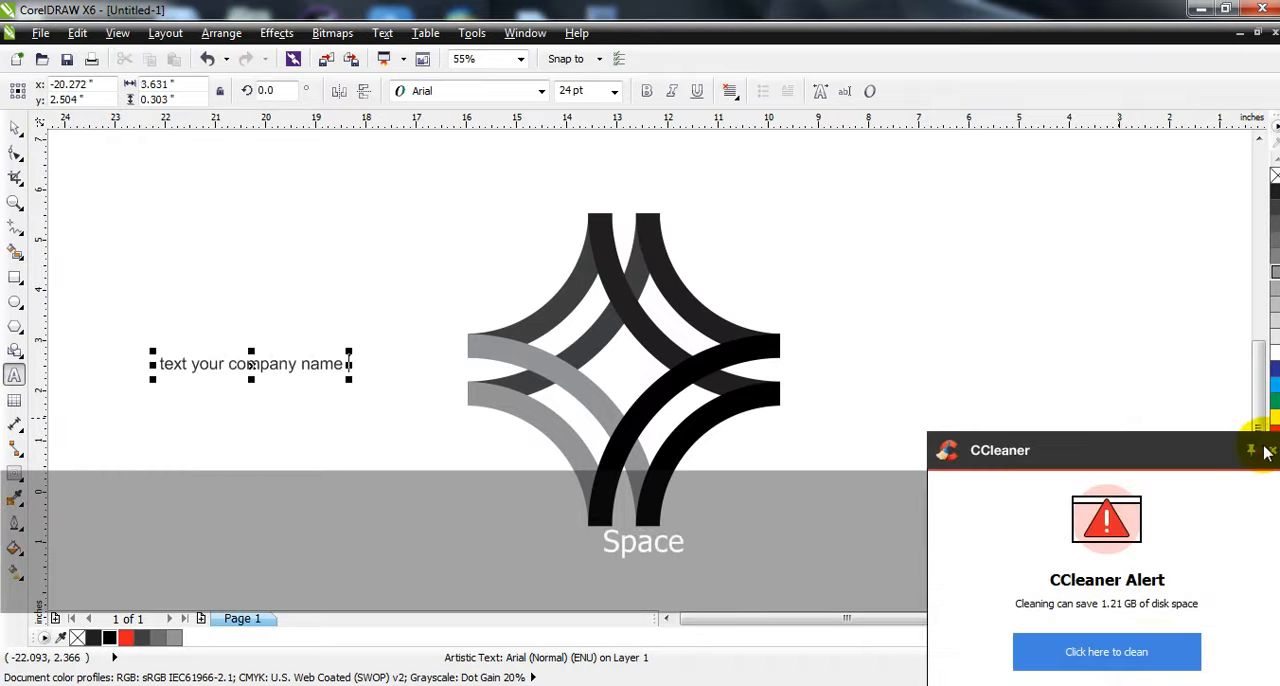
left_click(1265, 452)
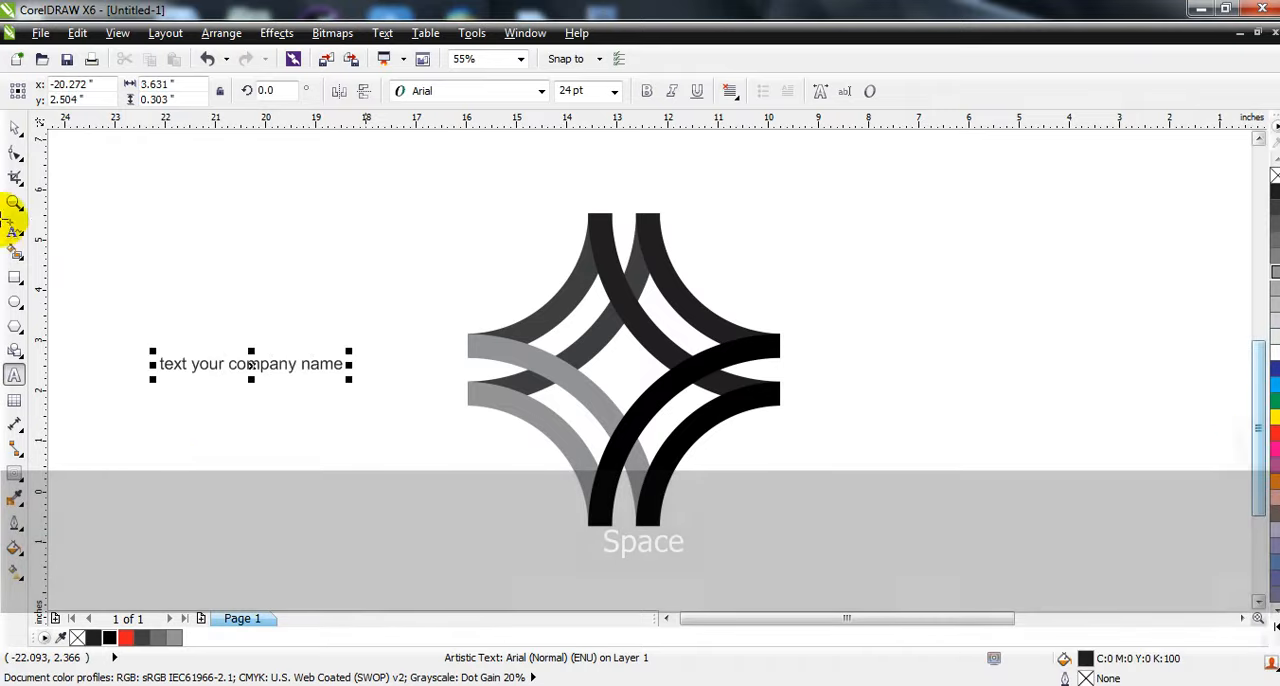
left_click(15, 127)
- Change the case of the company name text to UPPERCASE
left_click(478, 33)
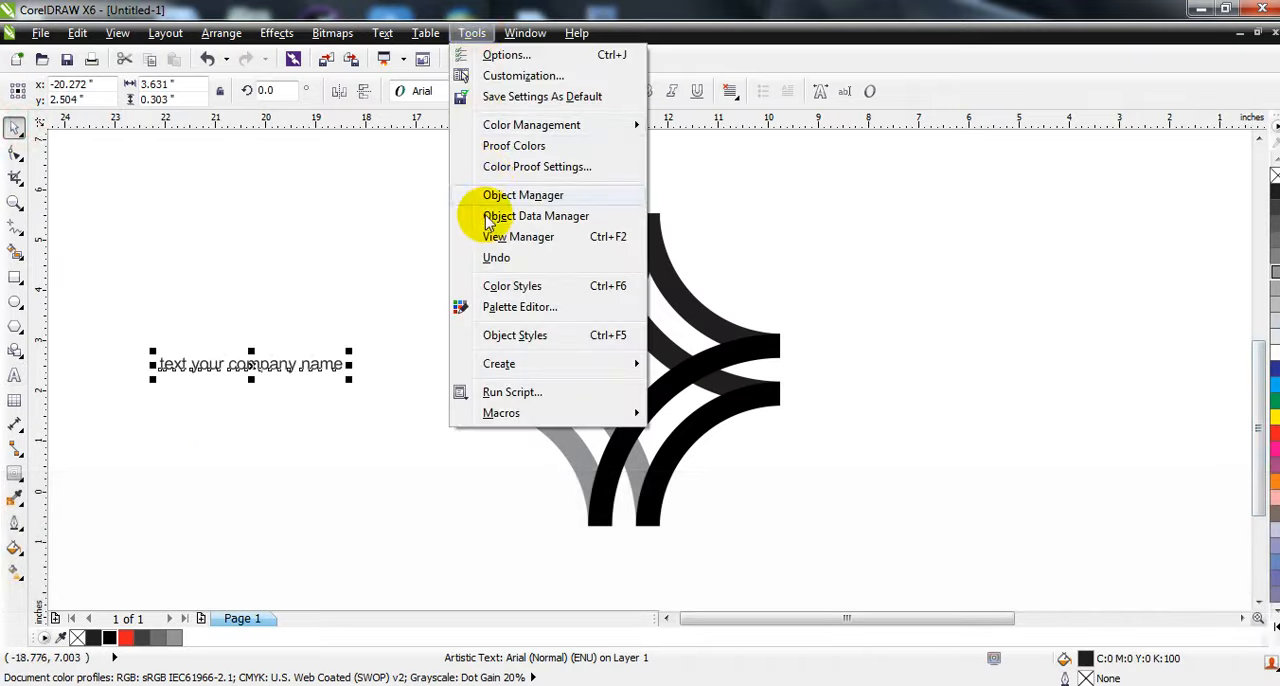
mouse_move(383, 33)
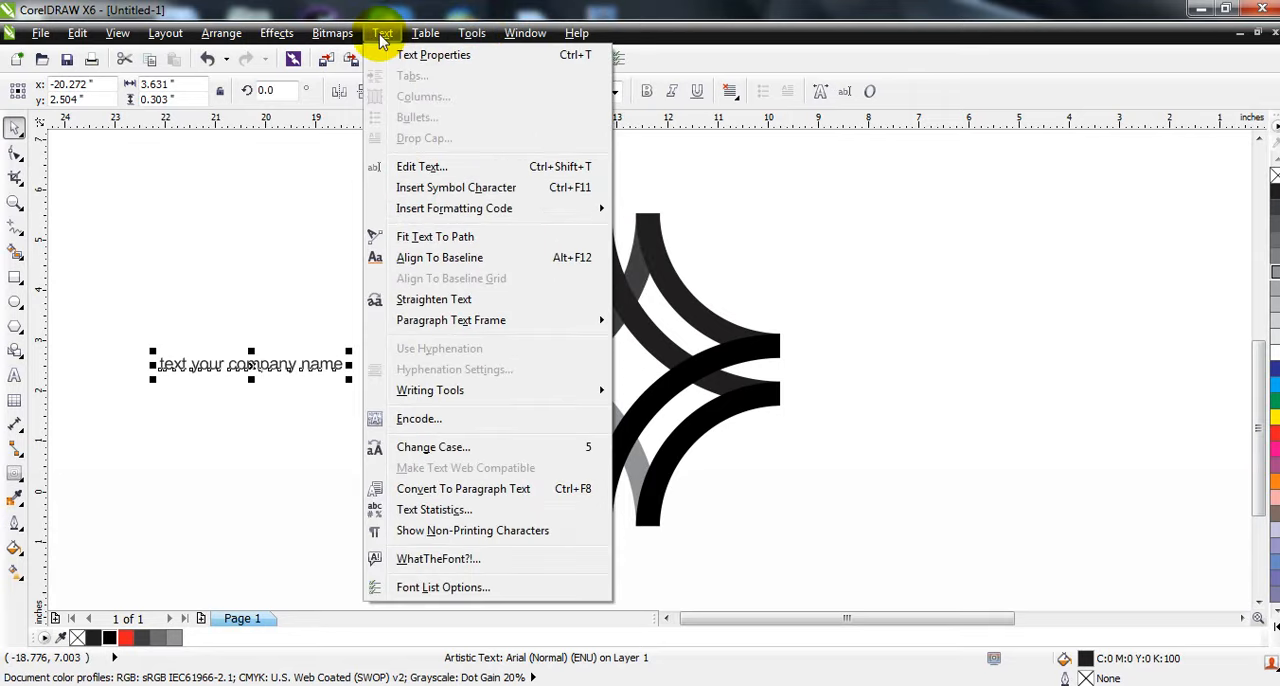
left_click(426, 447)
left_click(540, 341)
left_click(567, 410)
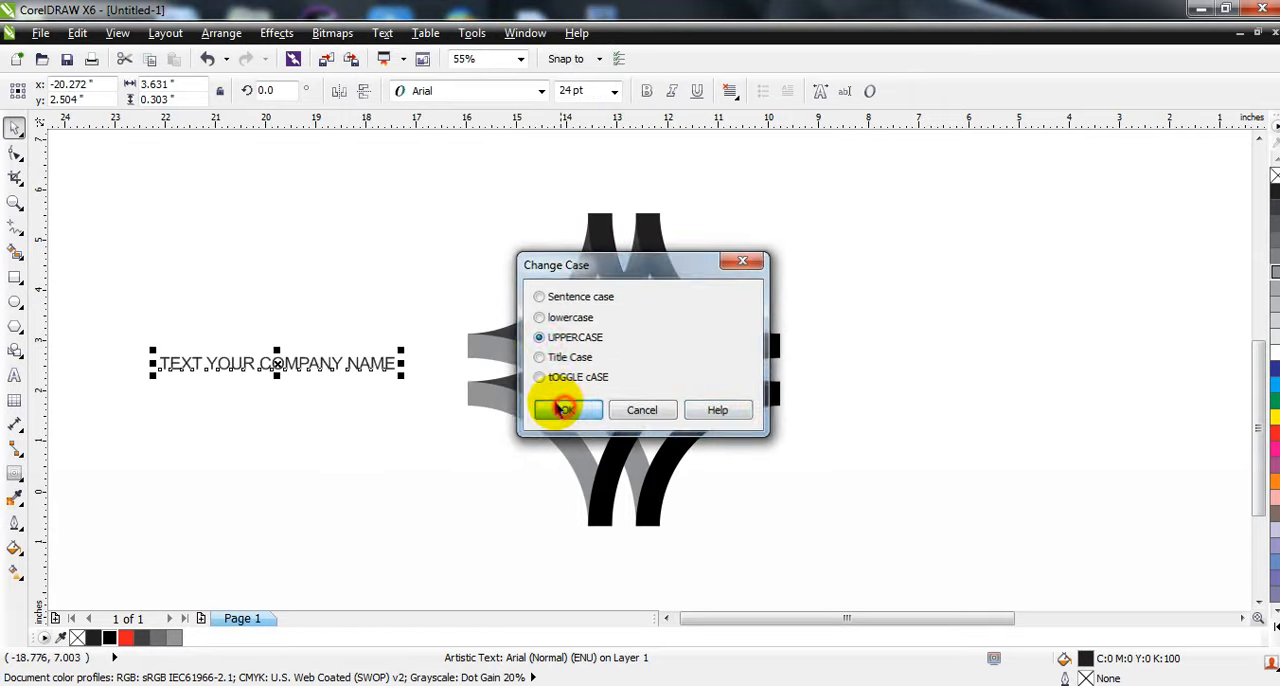
- Set the company name text in Baro Plain, enlarge it to about 34.8 pt and place it just beneath the emblem
left_click(540, 91)
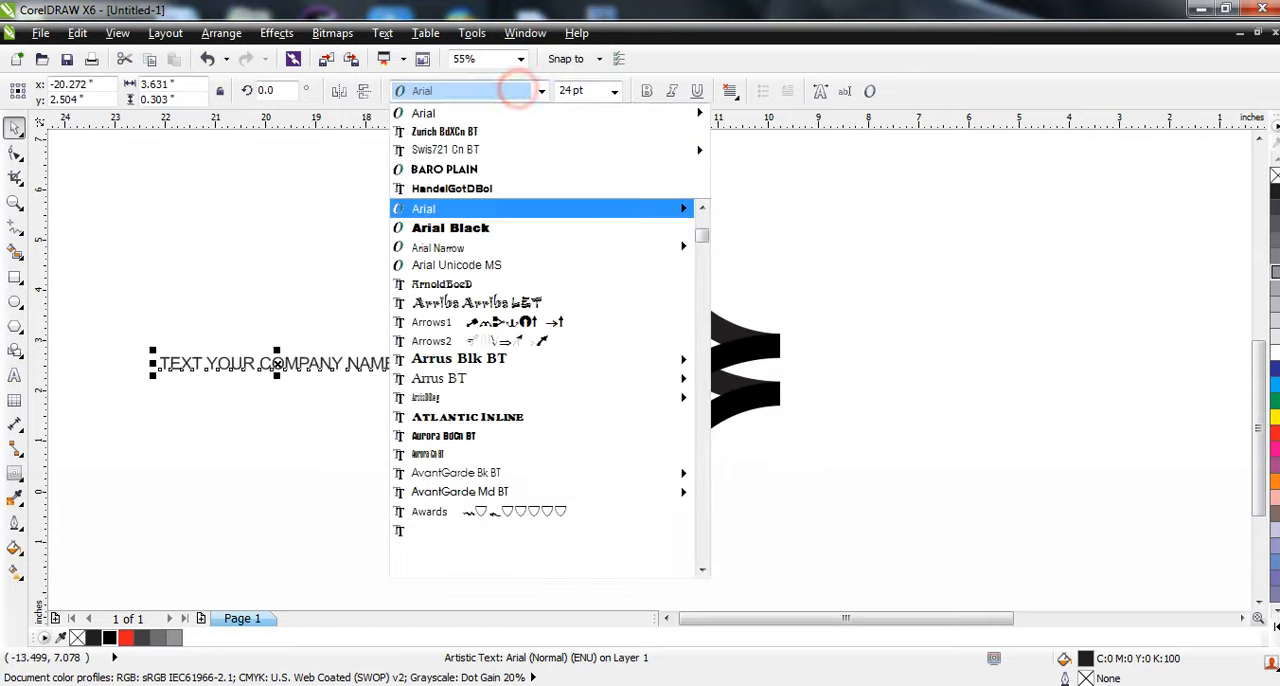
left_click(466, 170)
left_click(414, 374)
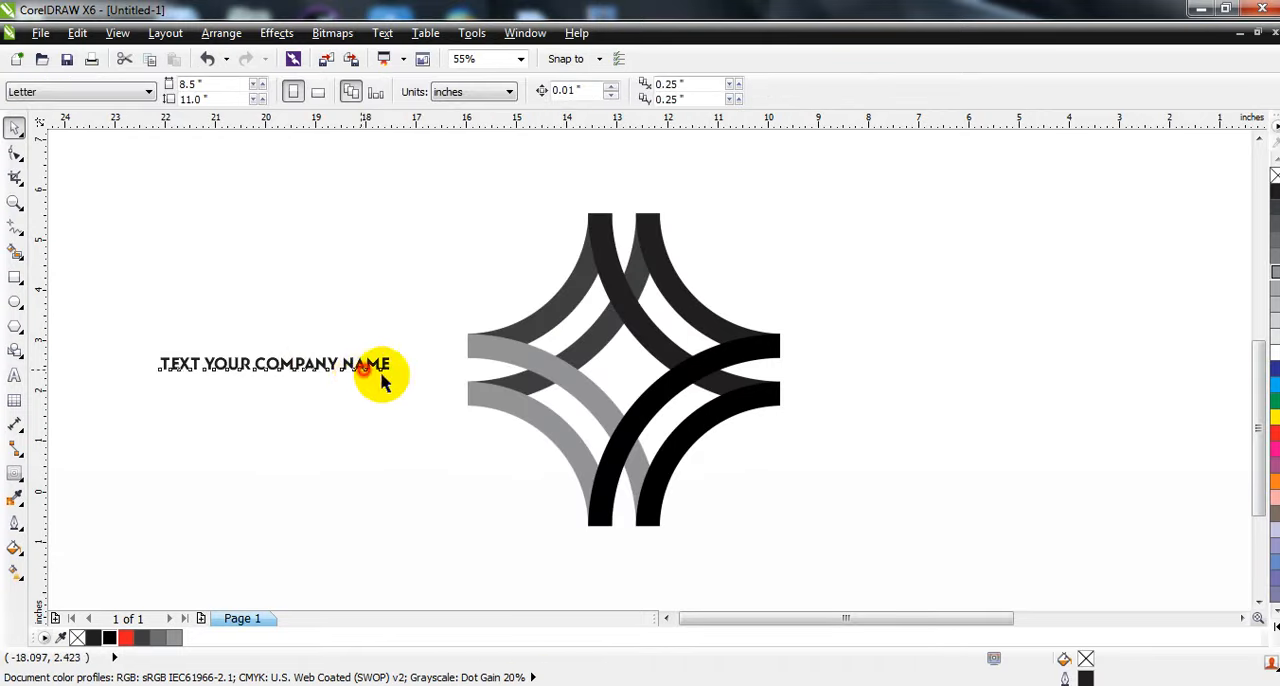
left_click_drag(381, 378, 695, 550)
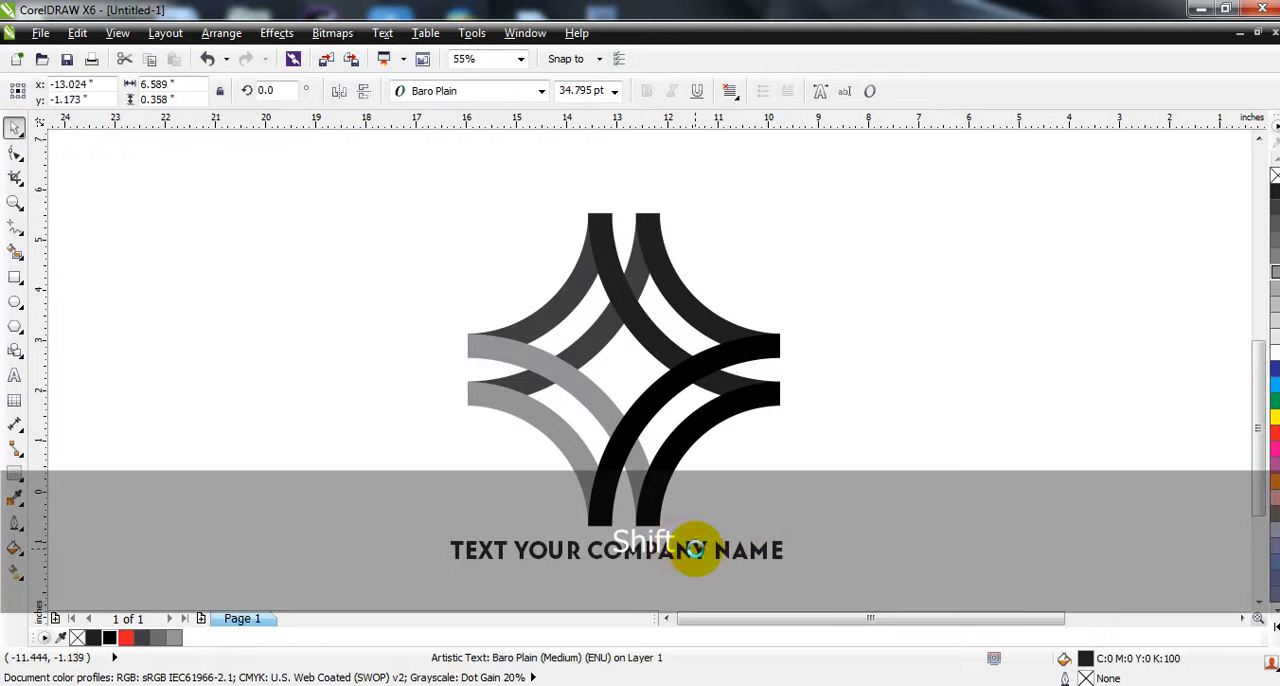
- Examine the complete logo with its company name in a full-screen preview
left_click(277, 450)
key("F3")
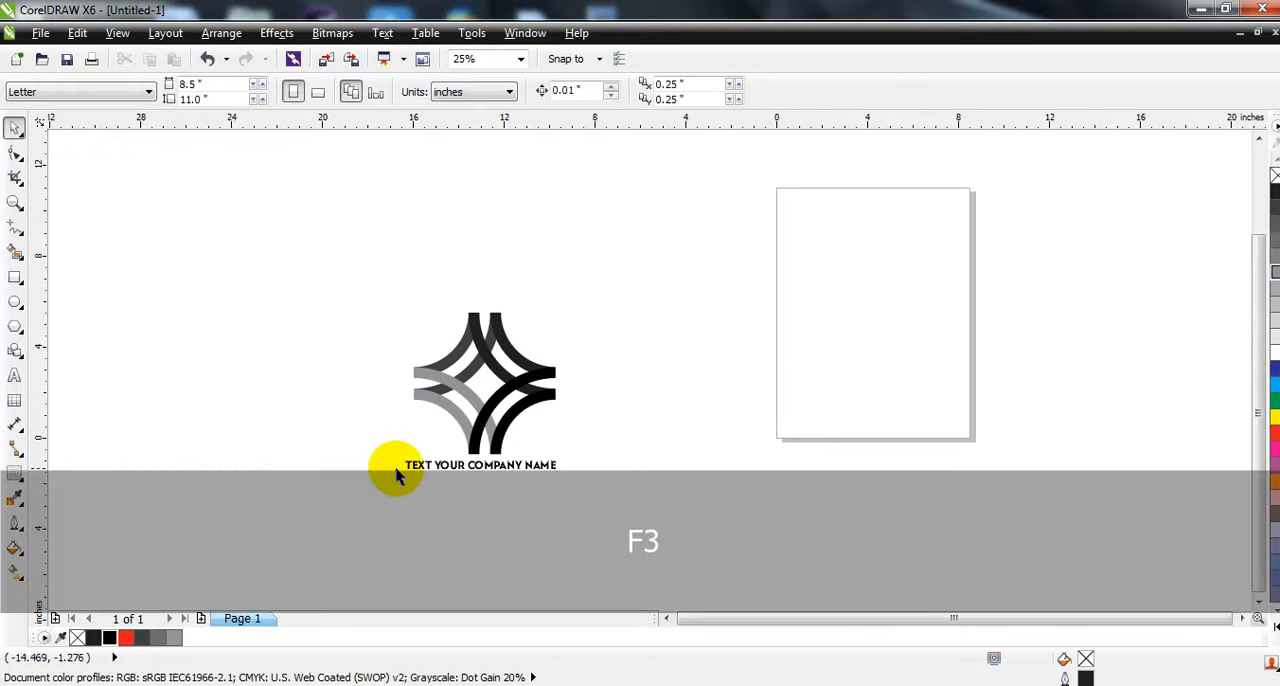
left_click(320, 466)
left_click(14, 202)
left_click_drag(290, 244, 660, 528)
left_click(15, 130)
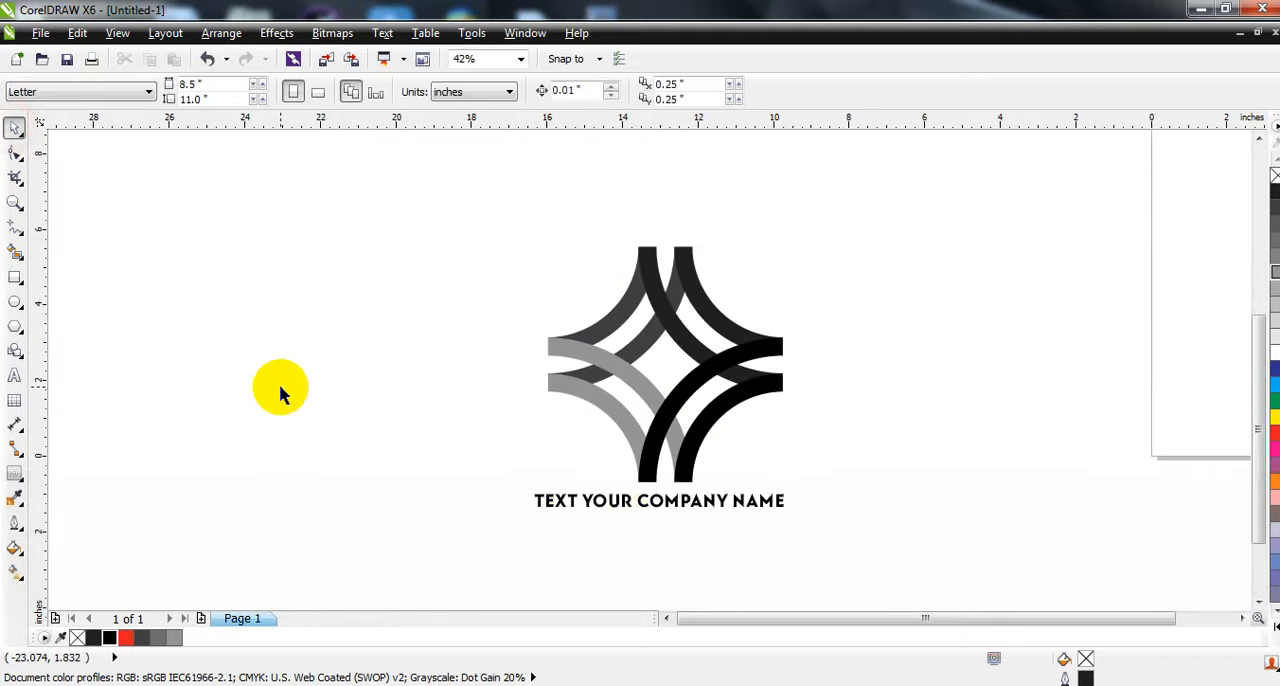
key("F9")
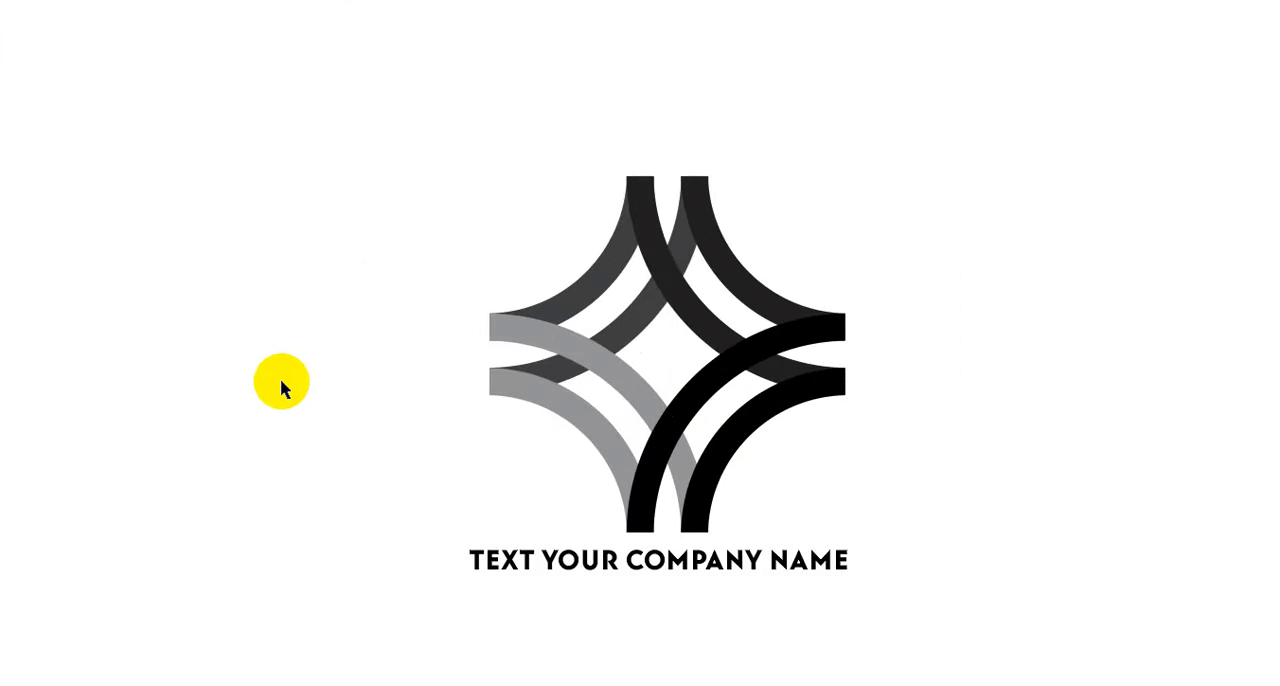